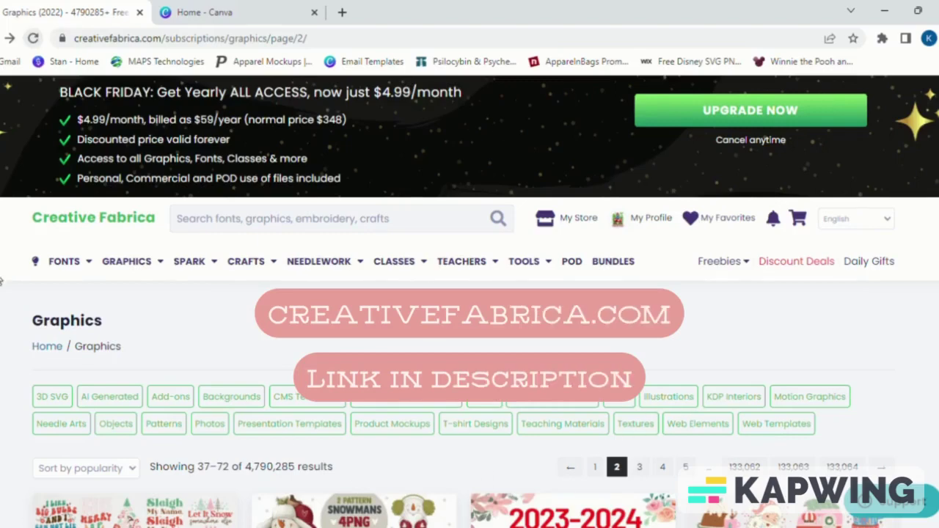
# - Browse the graphics listing and open the Gingerbread Family Clipart product page
pyautogui.scroll(-5, 373, 457)
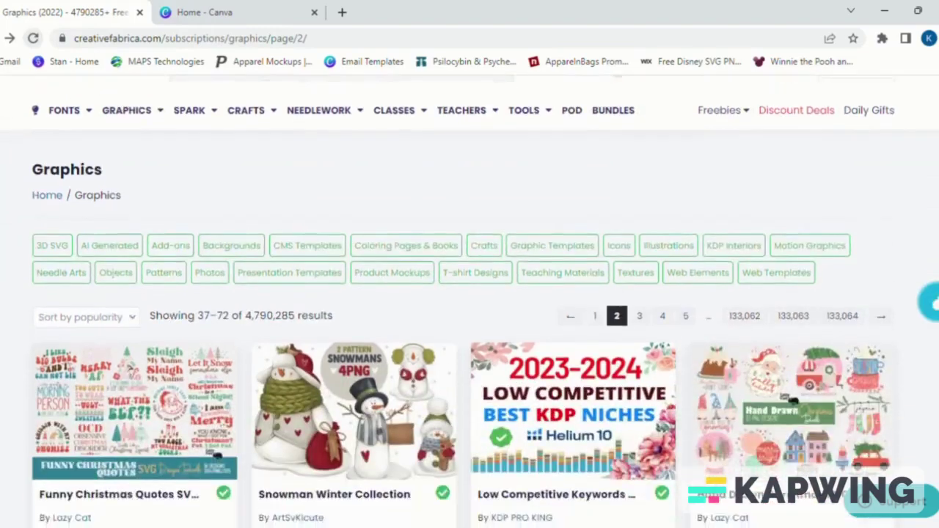
pyautogui.scroll(-5, 328, 263)
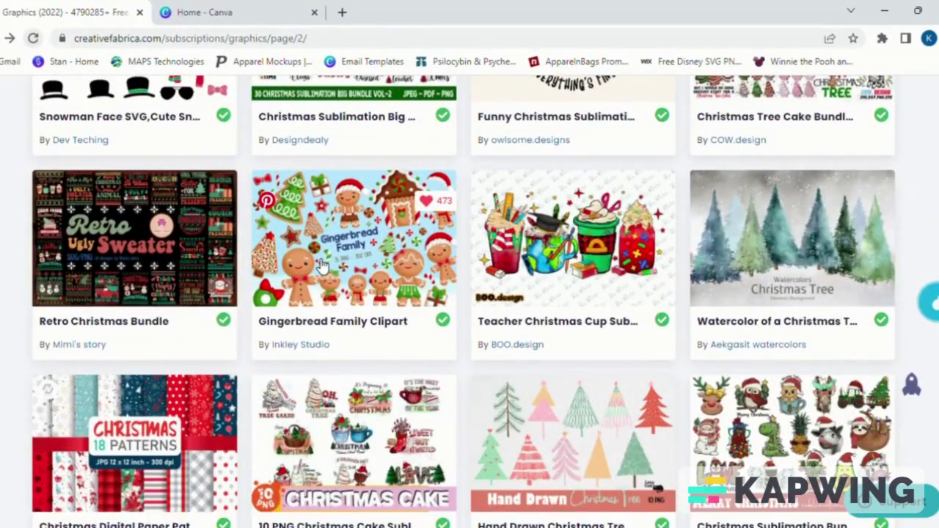
pyautogui.middleClick(345, 273)
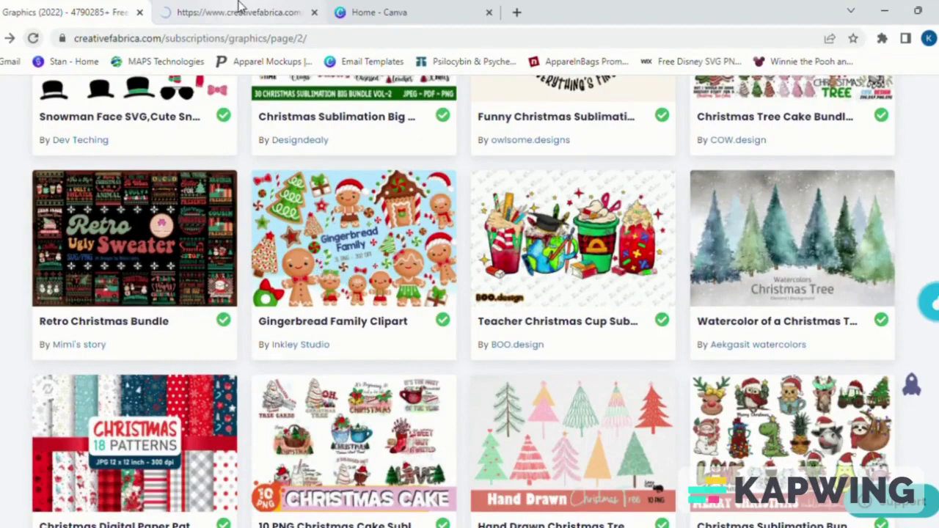
pyautogui.click(238, 9)
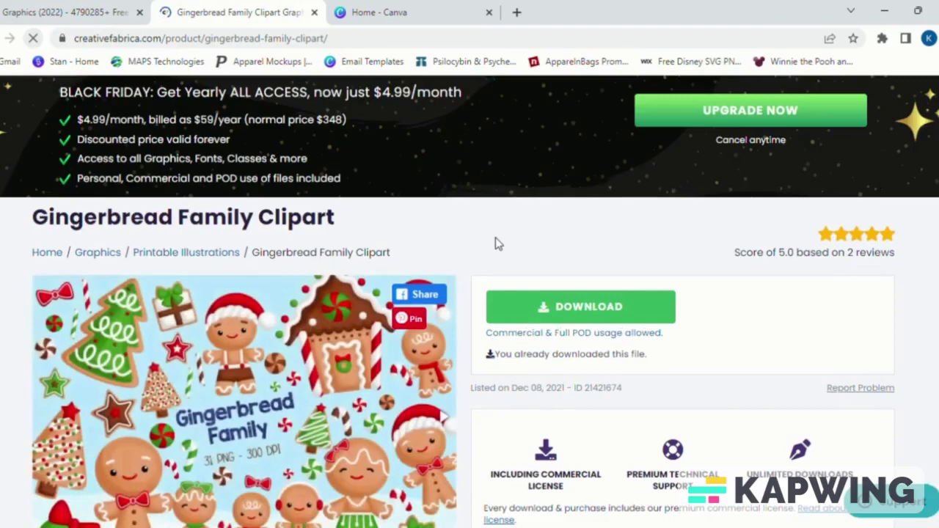
pyautogui.scroll(-3, 496, 244)
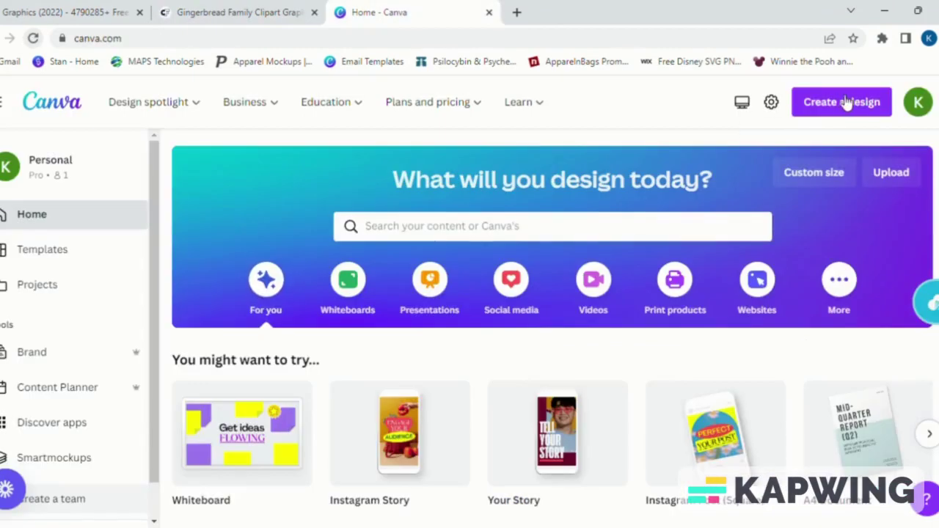
# - Switch to Canva and create a new custom-size design measuring 15 × 15 in
pyautogui.click(847, 102)
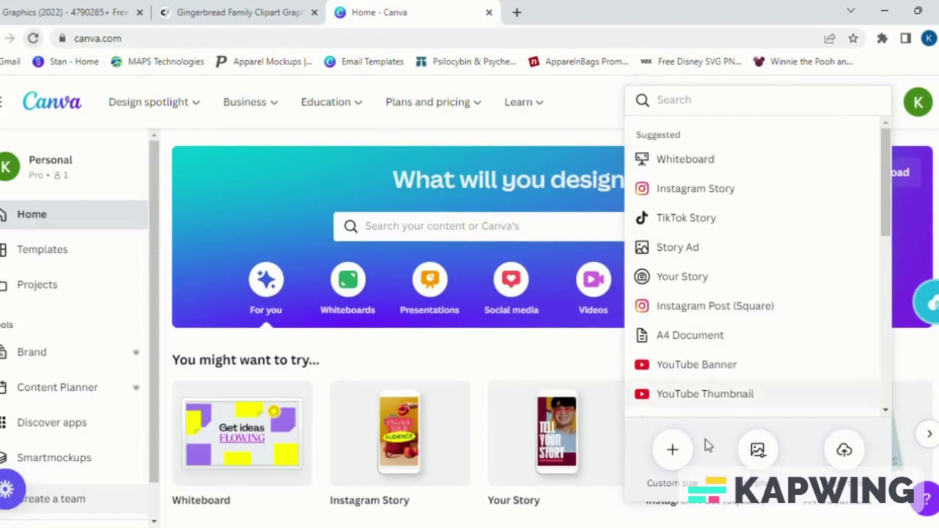
pyautogui.click(673, 453)
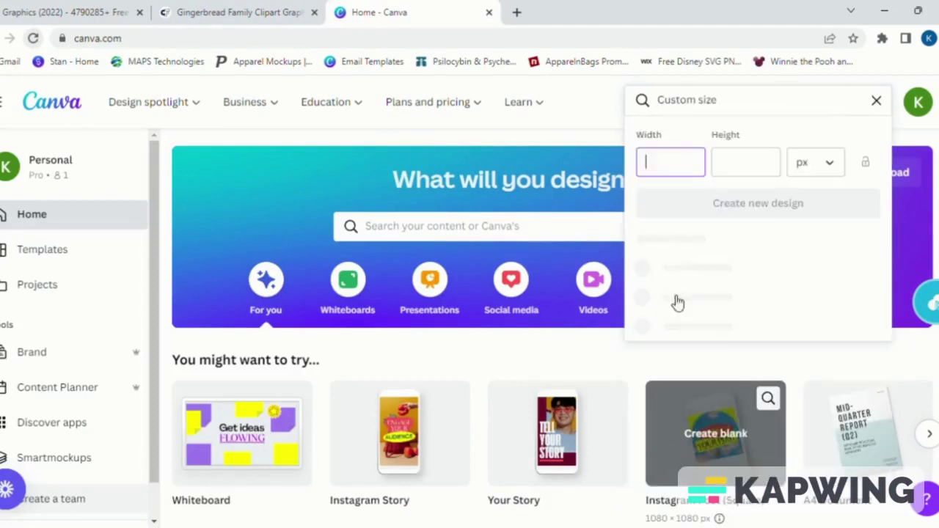
pyautogui.click(815, 167)
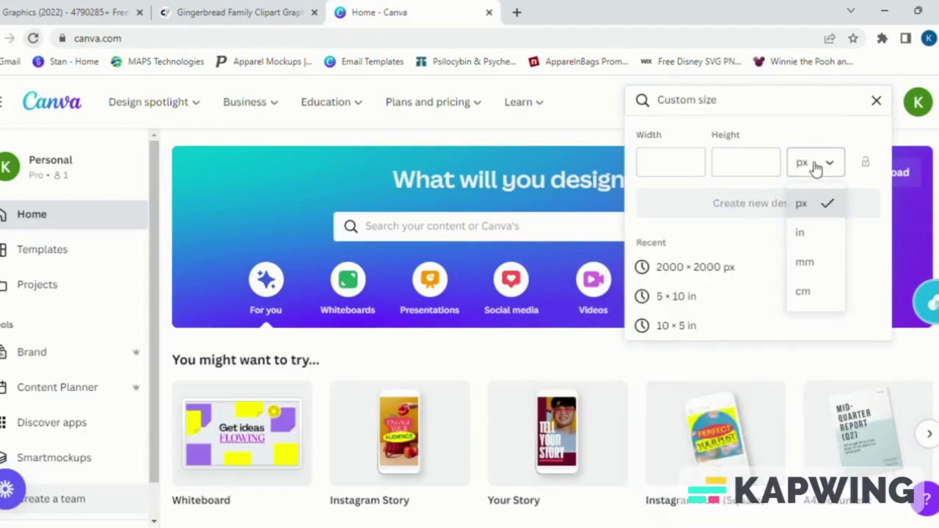
pyautogui.click(813, 236)
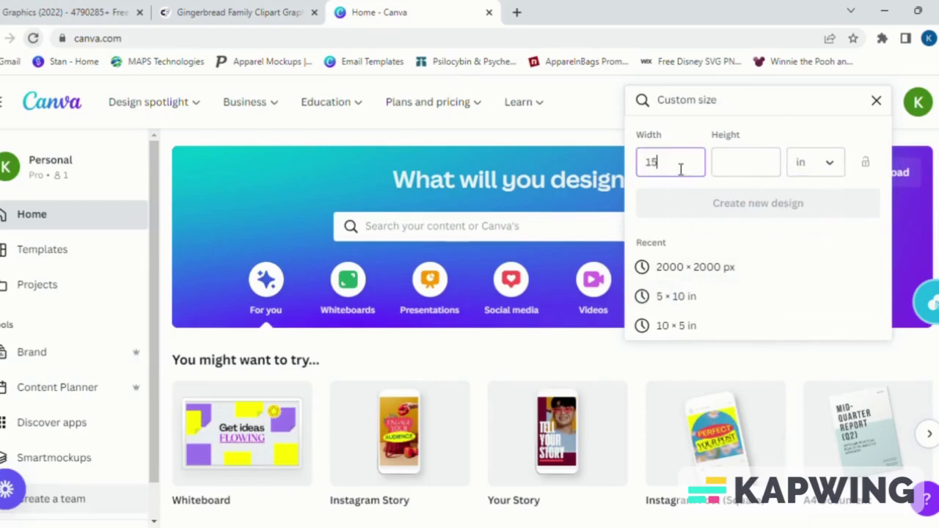
pyautogui.write('15')
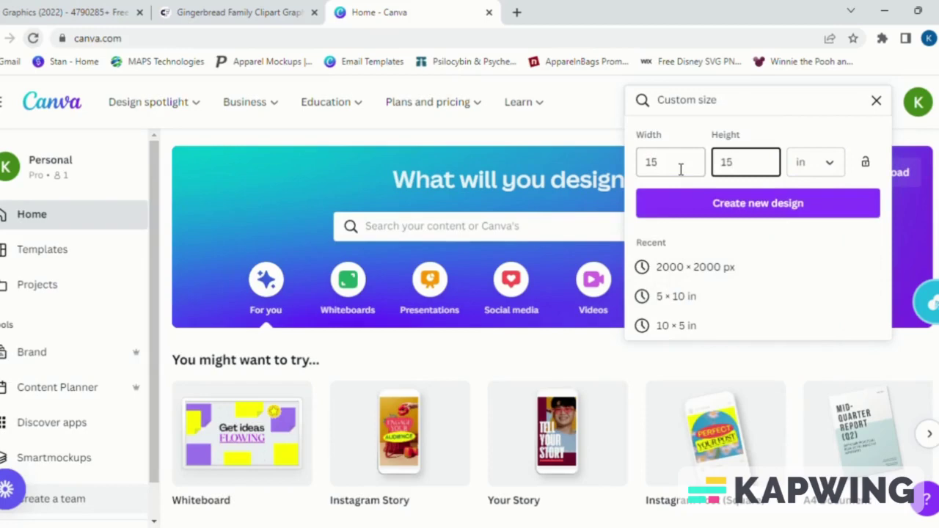
pyautogui.press('Return')
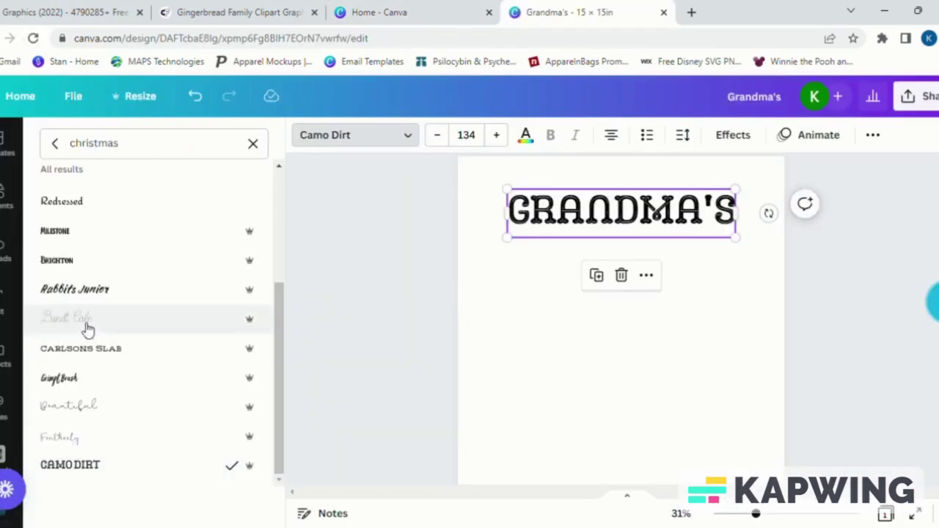
# - Recolour the GRANDMA'S text dark brown (#742F04)
pyautogui.click(525, 135)
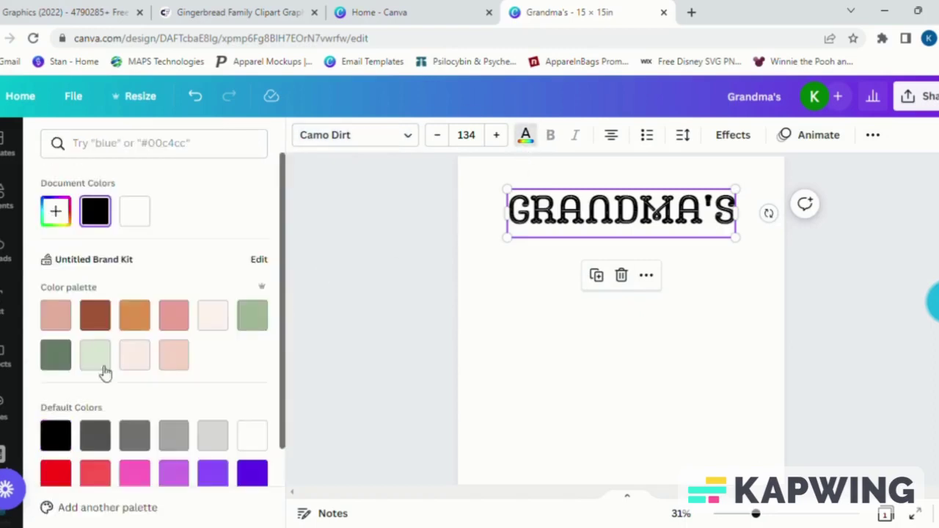
pyautogui.scroll(-2, 95, 396)
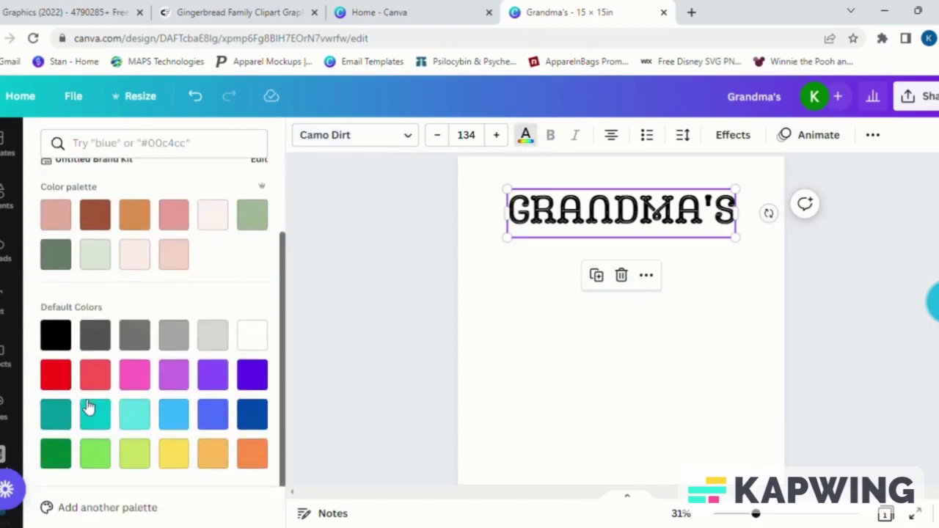
pyautogui.click(252, 455)
pyautogui.click(56, 211)
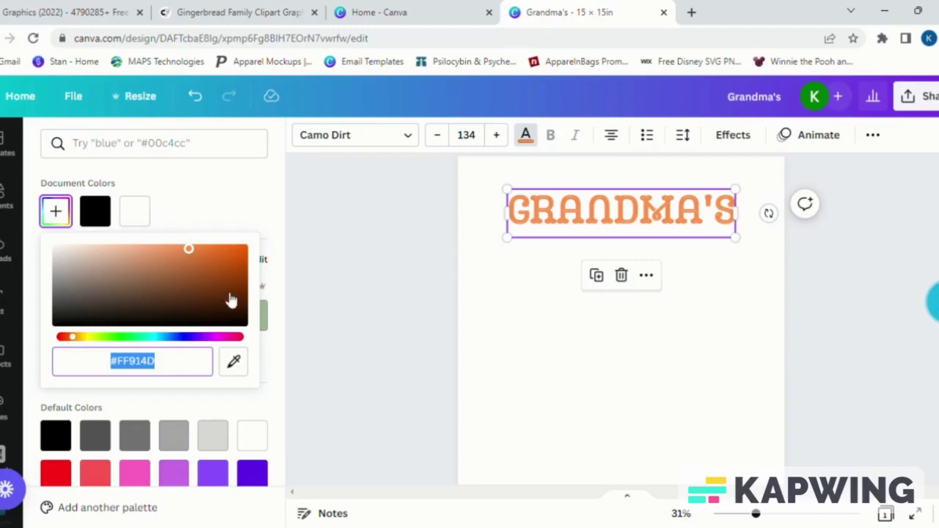
pyautogui.click(229, 291)
pyautogui.moveTo(229, 291); pyautogui.dragTo(229, 300)
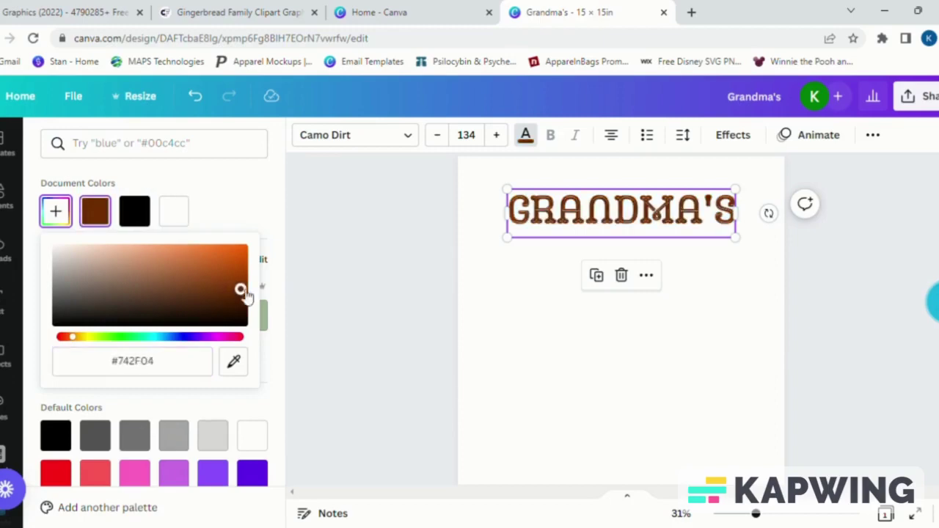
pyautogui.click(389, 311)
# - Lower GRANDMA'S, add a matching "GINGERBREAD" text beneath it, and leave a gap between the two lines
pyautogui.moveTo(619, 232); pyautogui.dragTo(640, 286)
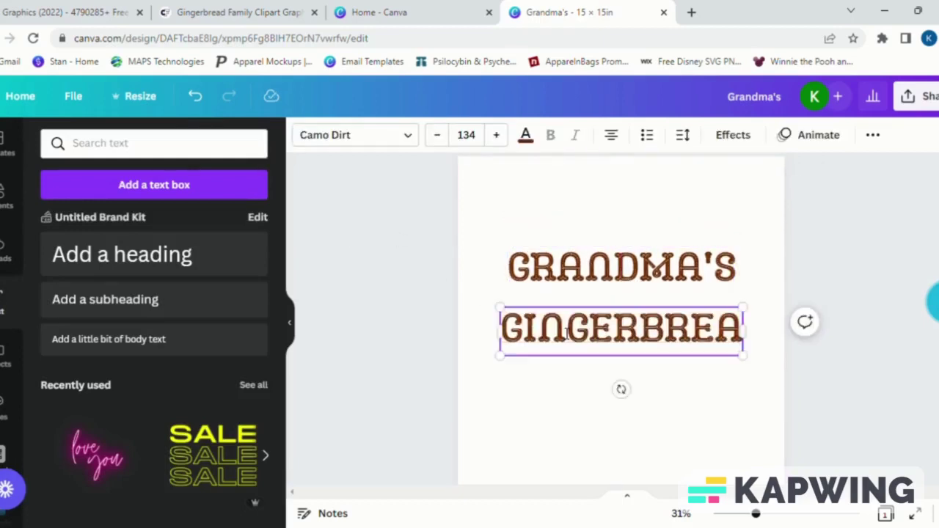
pyautogui.write('D')
pyautogui.click(740, 409)
pyautogui.moveTo(644, 350); pyautogui.dragTo(646, 389)
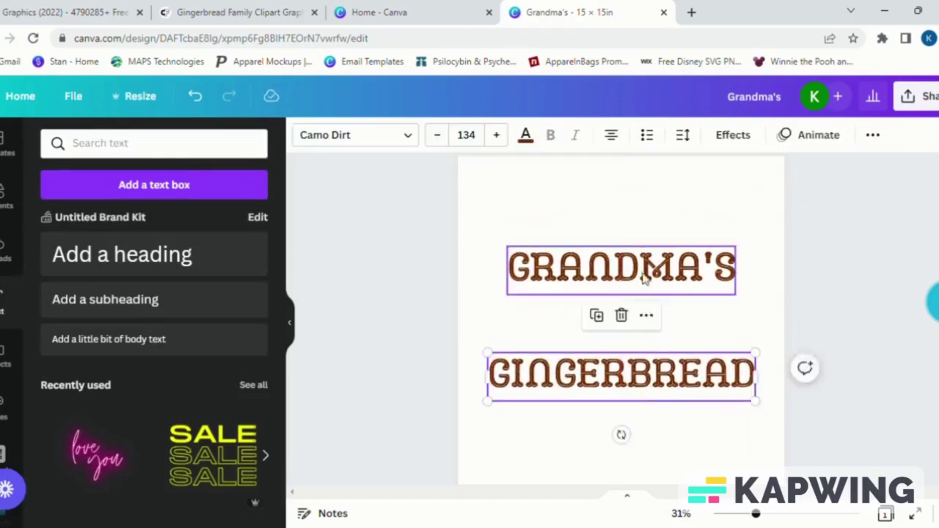
pyautogui.moveTo(650, 268); pyautogui.dragTo(634, 283)
pyautogui.click(457, 277)
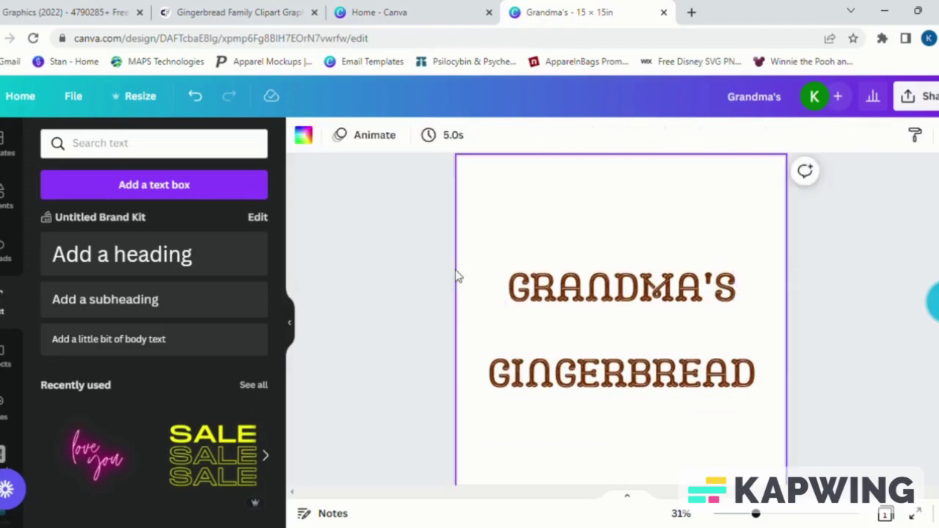
# - Add the text "little" between the two lines in the Beautiful font, enlarged to size 177
pyautogui.click(154, 306)
pyautogui.press('BackSpace')
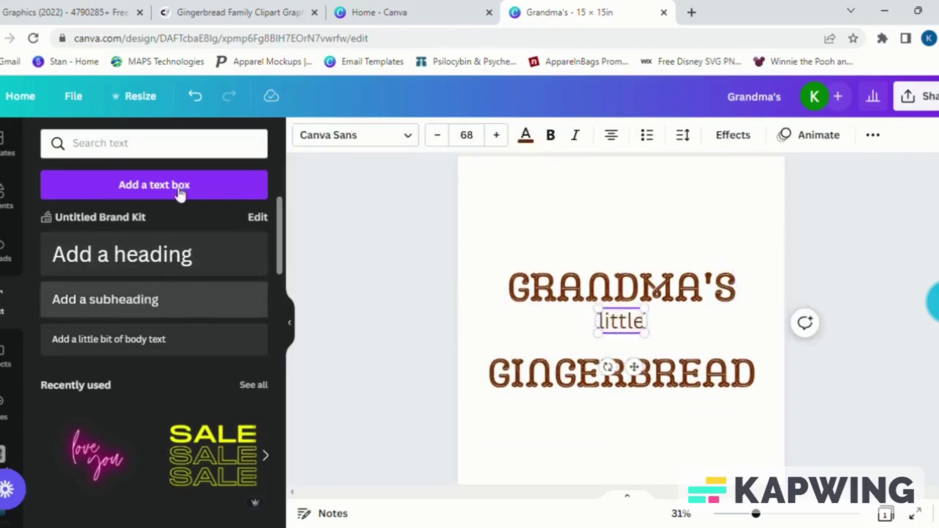
pyautogui.click(617, 346)
pyautogui.click(621, 323)
pyautogui.click(330, 137)
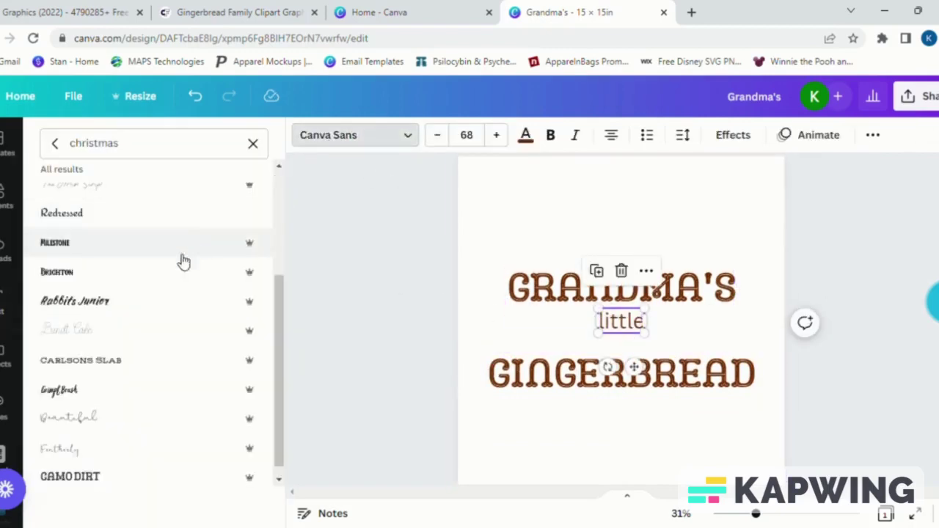
pyautogui.click(135, 420)
pyautogui.moveTo(596, 334); pyautogui.dragTo(506, 366)
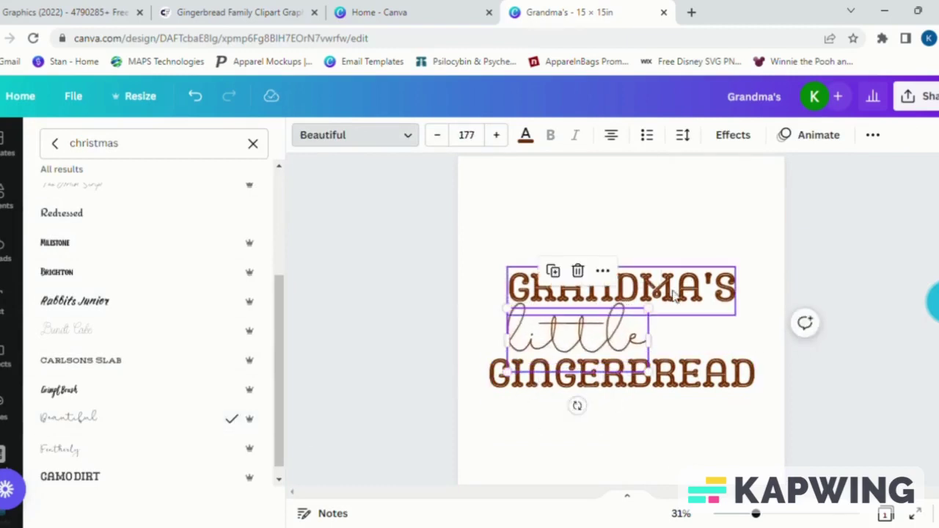
# - Space out the text by raising GRANDMA'S, centring "little" beneath it and moving GINGERBREAD up directly below
pyautogui.moveTo(673, 293); pyautogui.dragTo(673, 253)
pyautogui.moveTo(601, 343); pyautogui.dragTo(649, 314)
pyautogui.click(621, 373)
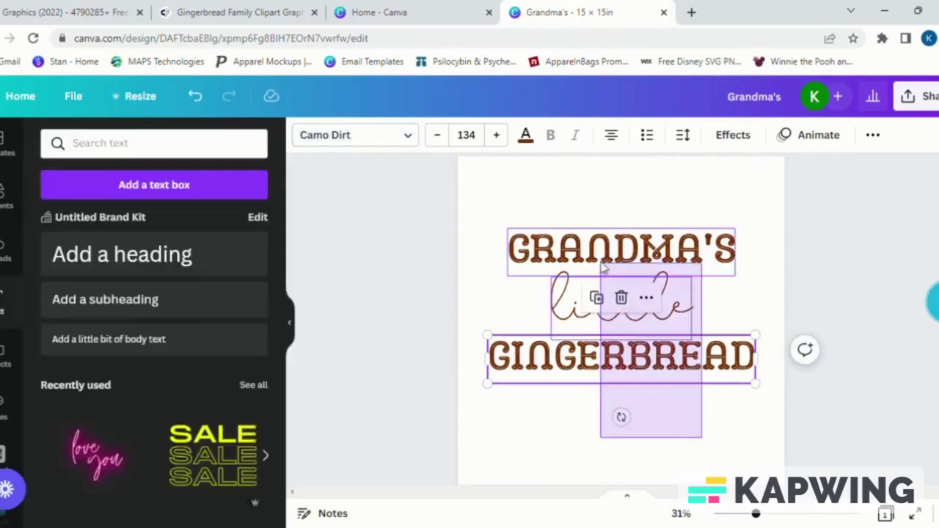
pyautogui.moveTo(601, 264); pyautogui.dragTo(600, 262)
pyautogui.click(872, 135)
pyautogui.click(749, 170)
pyautogui.click(391, 308)
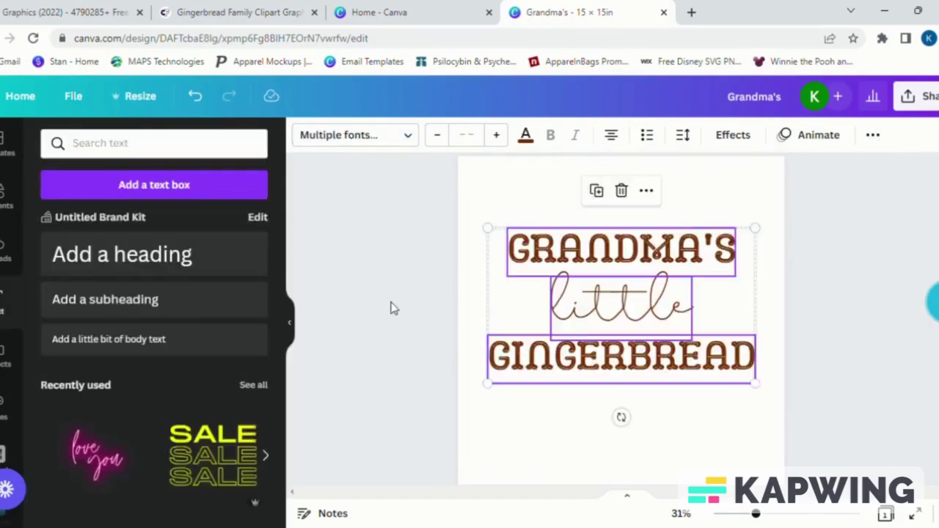
# - Move the three text lines together up toward the page's upper edge and tighten GINGERBREAD's spacing
pyautogui.moveTo(720, 417); pyautogui.dragTo(616, 209)
pyautogui.moveTo(667, 317); pyautogui.dragTo(667, 280)
pyautogui.click(695, 397)
pyautogui.moveTo(668, 335); pyautogui.dragTo(675, 333)
pyautogui.click(692, 389)
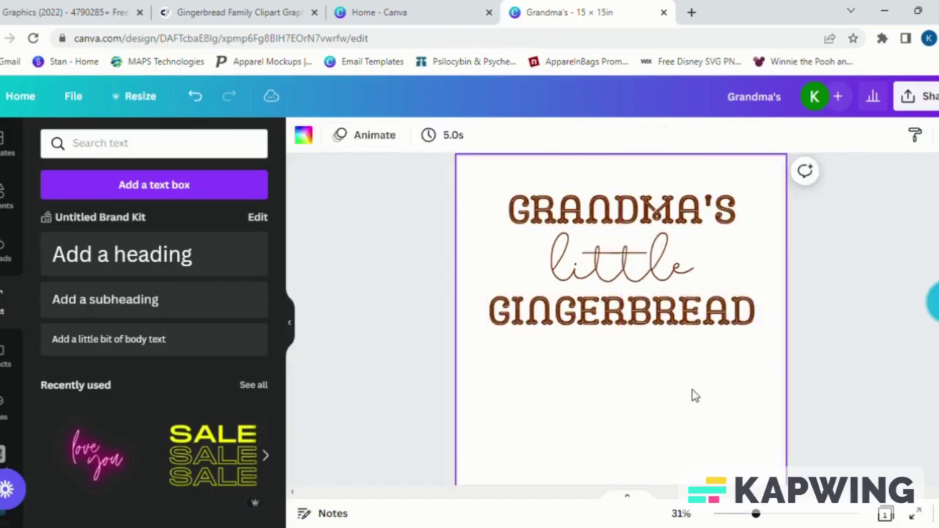
# - Shrink "little" to size 97.8, centre it under GRANDMA'S, and bring GINGERBREAD up close beneath it
pyautogui.click(633, 276)
pyautogui.moveTo(693, 301); pyautogui.dragTo(639, 281)
pyautogui.moveTo(611, 312); pyautogui.dragTo(679, 312)
# - Check the alignment options for the three text lines together
pyautogui.moveTo(702, 360); pyautogui.dragTo(631, 192)
pyautogui.click(872, 135)
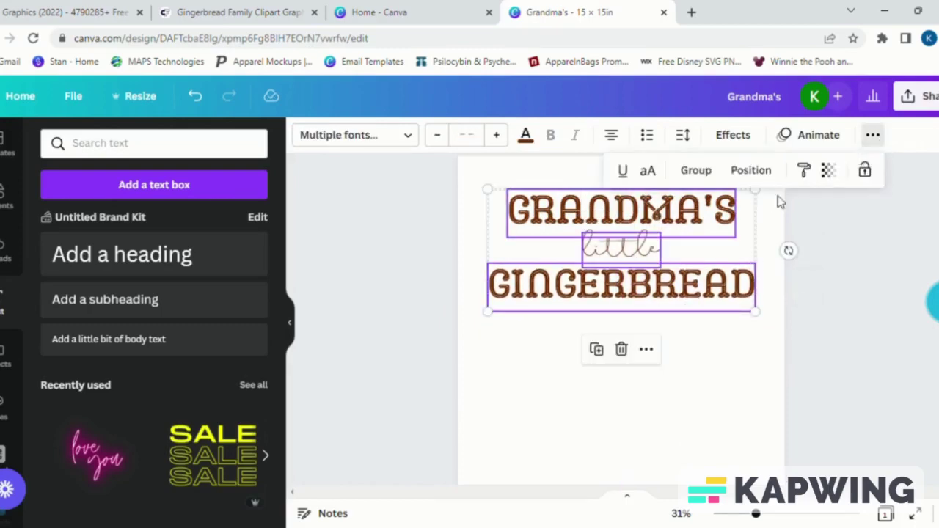
pyautogui.click(751, 171)
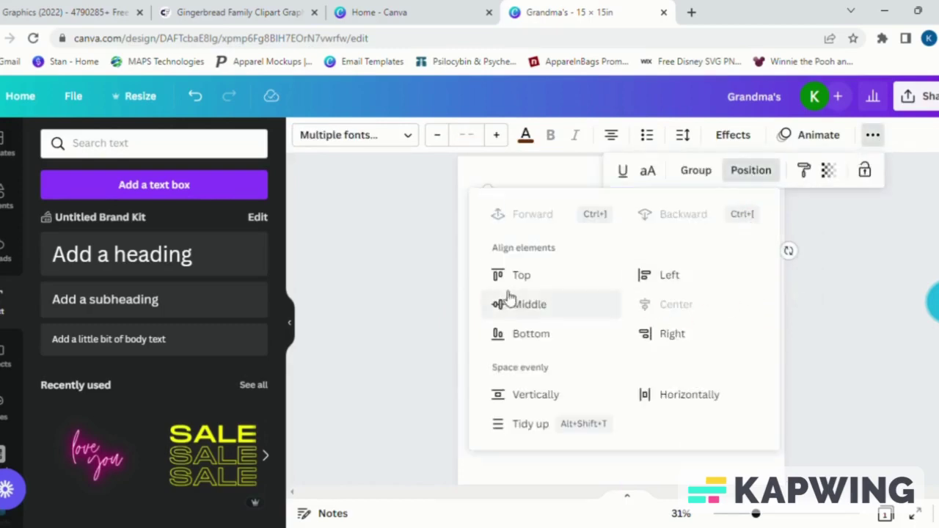
pyautogui.click(419, 261)
pyautogui.click(421, 262)
pyautogui.moveTo(703, 383); pyautogui.dragTo(618, 185)
pyautogui.click(551, 356)
# - Nudge the "little" text slightly upward between GRANDMA'S and GINGERBREAD
pyautogui.click(604, 252)
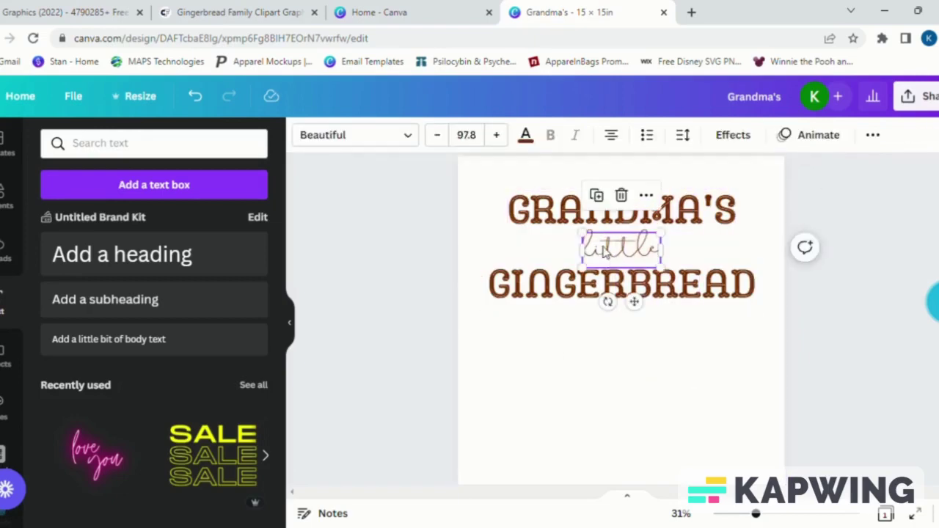
pyautogui.moveTo(604, 251); pyautogui.dragTo(605, 252)
pyautogui.press('Up')
pyautogui.press('Up')
pyautogui.press('Up')
pyautogui.click(520, 386)
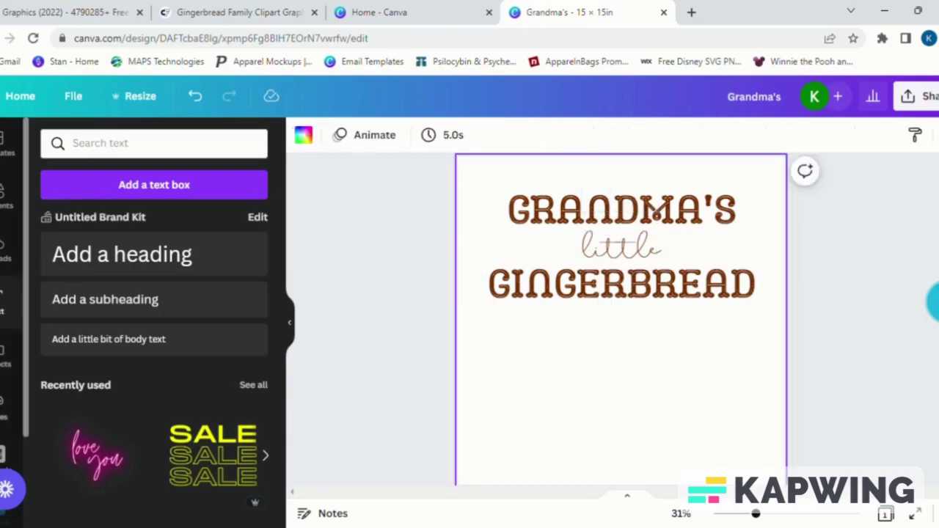
# - Add the uploaded gingerbread girl with green bow and scarf, shrink her, and place her below GINGERBREAD's left part
pyautogui.click(6, 264)
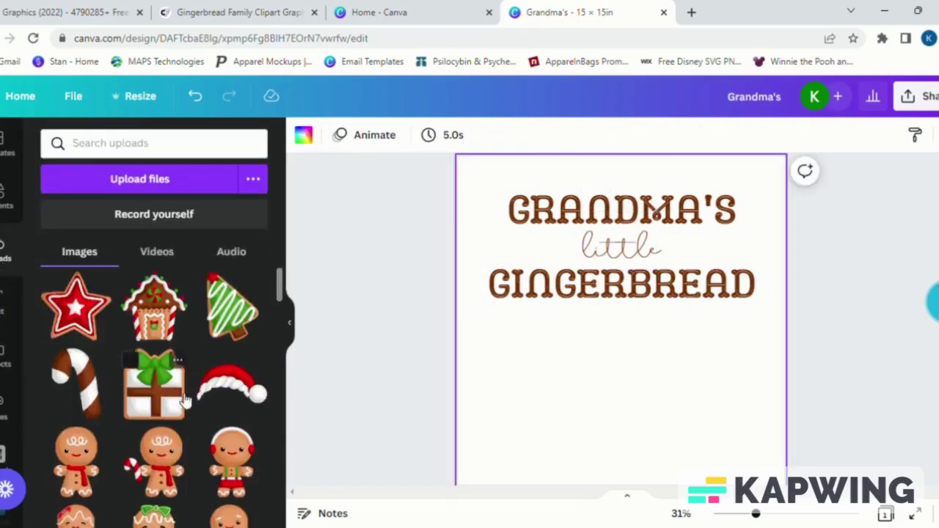
pyautogui.scroll(-3, 184, 402)
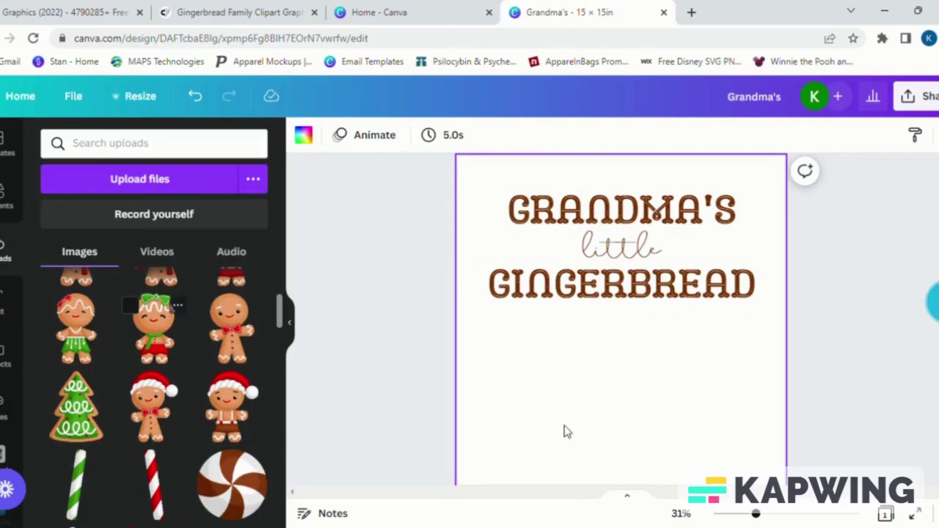
pyautogui.moveTo(615, 356); pyautogui.dragTo(639, 382)
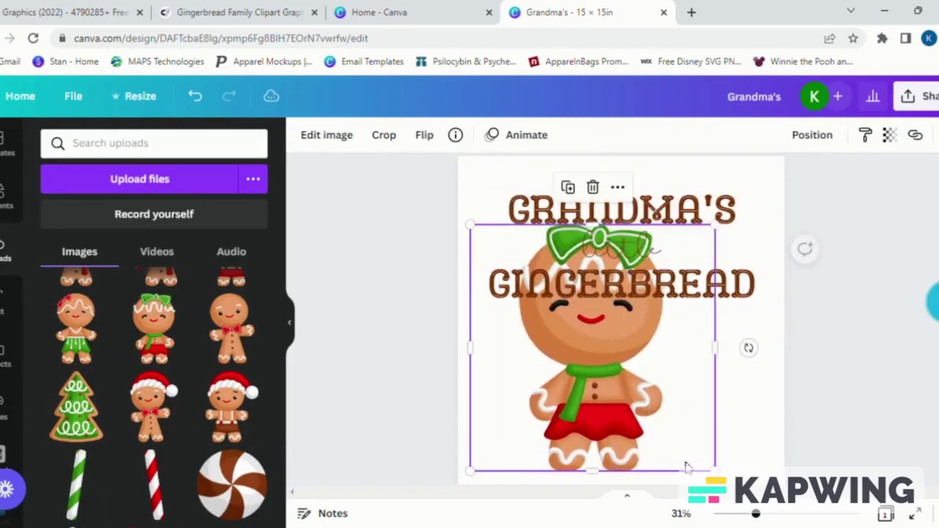
pyautogui.moveTo(716, 471); pyautogui.dragTo(565, 321)
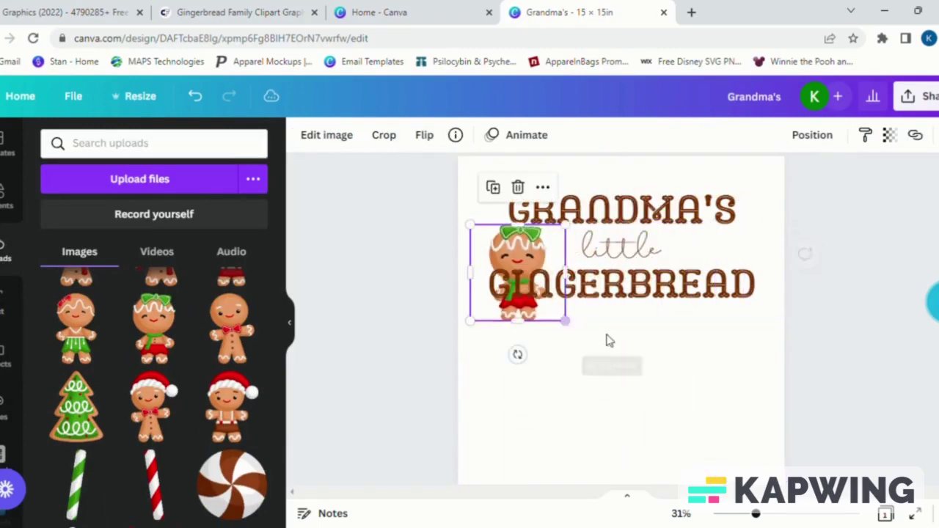
pyautogui.moveTo(478, 250); pyautogui.dragTo(509, 348)
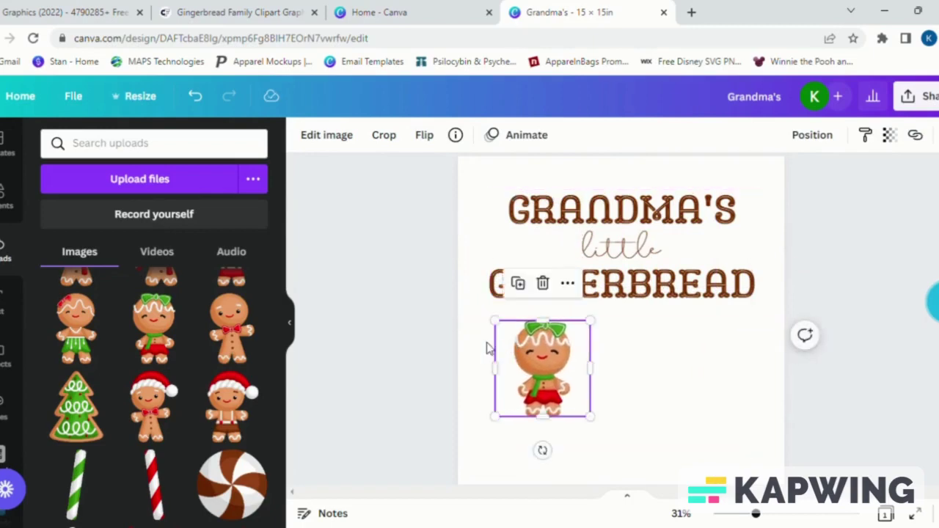
# - Add the gingerbread boy with Santa hat and brown shorts, shrink him to the girl's size, and centre him beside her
pyautogui.click(233, 434)
pyautogui.moveTo(501, 200); pyautogui.dragTo(621, 321)
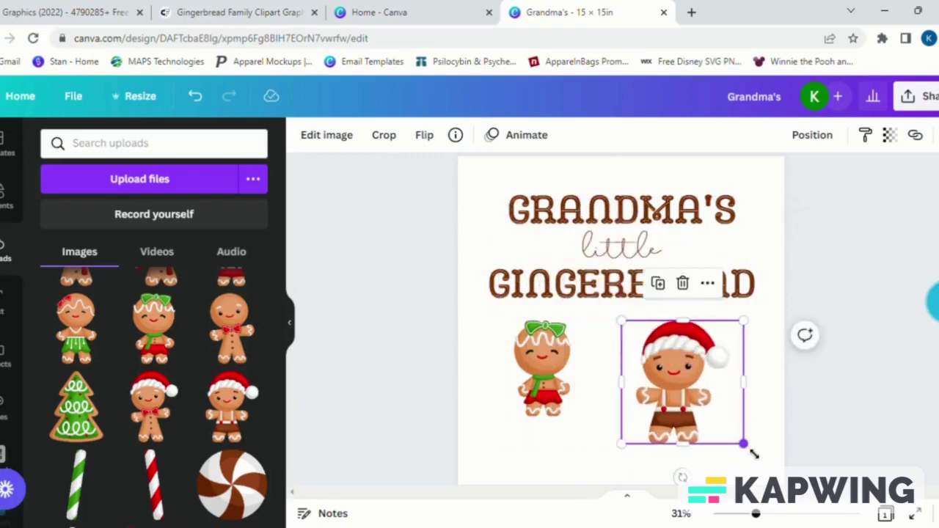
pyautogui.moveTo(753, 454); pyautogui.dragTo(726, 428)
pyautogui.moveTo(655, 389); pyautogui.dragTo(611, 390)
pyautogui.scroll(1, 192, 394)
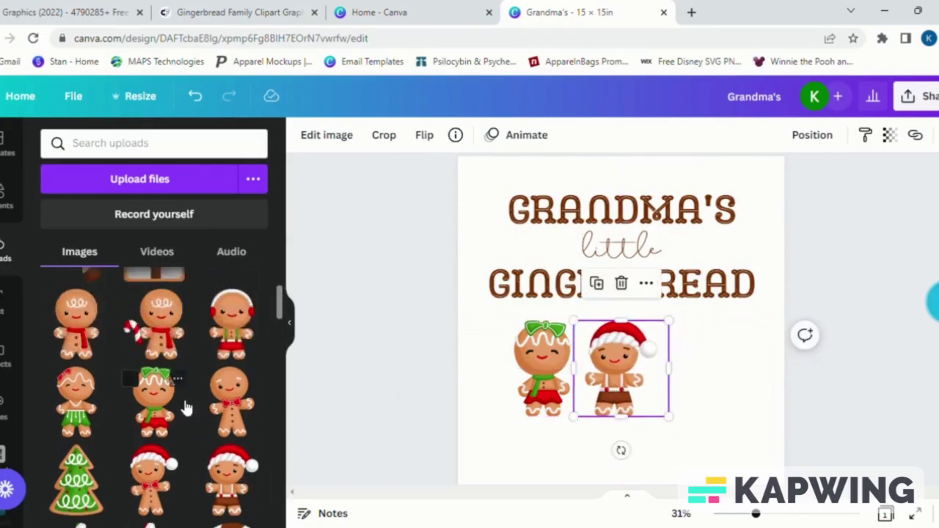
# - Add the gingerbread girl with red bow and green skirt, shrink her to the others' size, and place her right of the boy
pyautogui.scroll(1, 184, 404)
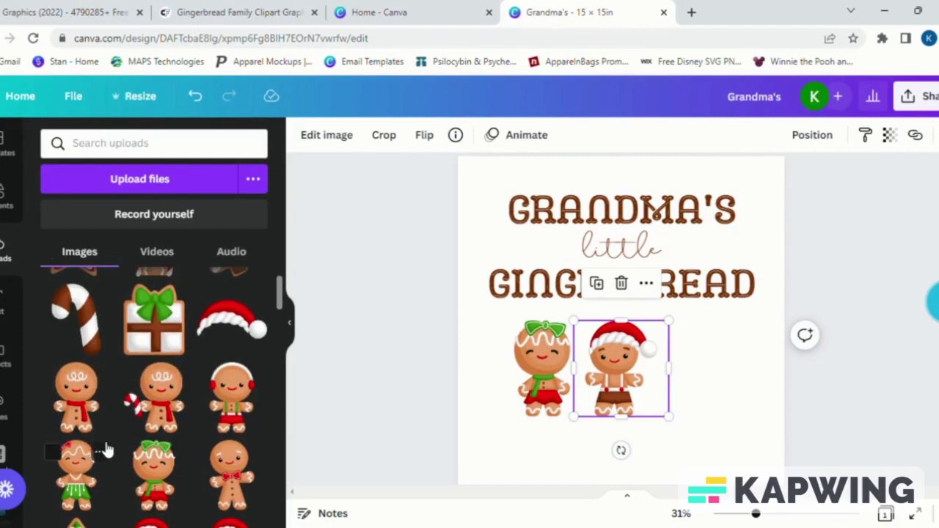
pyautogui.click(77, 473)
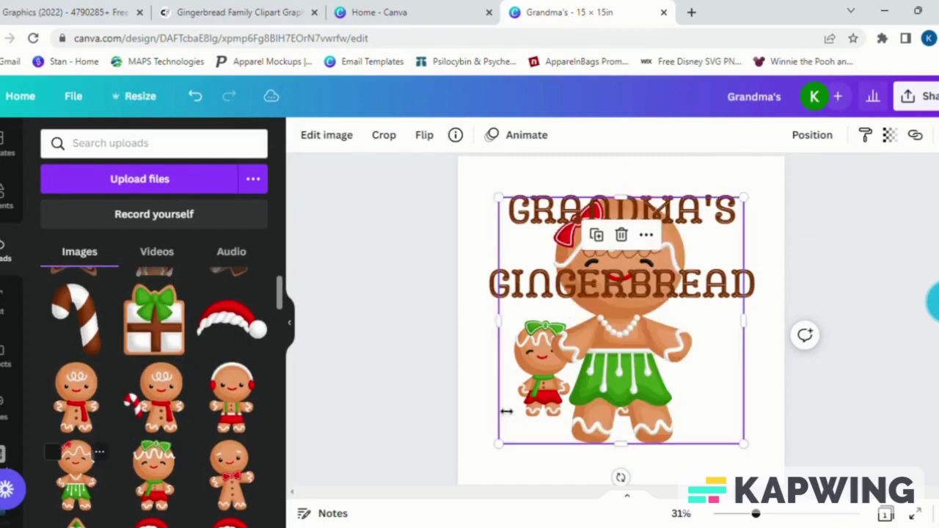
pyautogui.moveTo(499, 198); pyautogui.dragTo(640, 342)
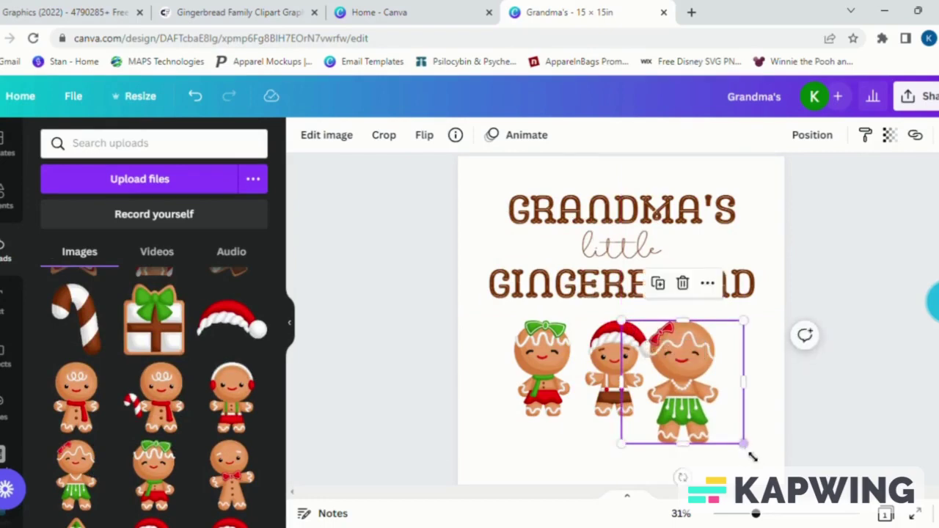
pyautogui.moveTo(743, 443); pyautogui.dragTo(715, 419)
pyautogui.moveTo(680, 373); pyautogui.dragTo(712, 372)
pyautogui.click(739, 457)
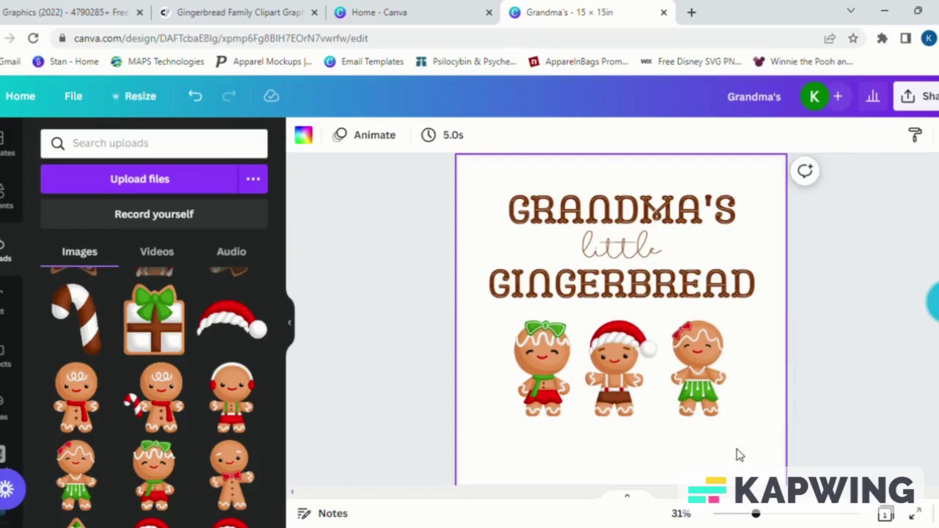
# - Space the three gingerbread figures evenly and shift the row very slightly to the right
pyautogui.moveTo(738, 452); pyautogui.dragTo(493, 317)
pyautogui.click(852, 135)
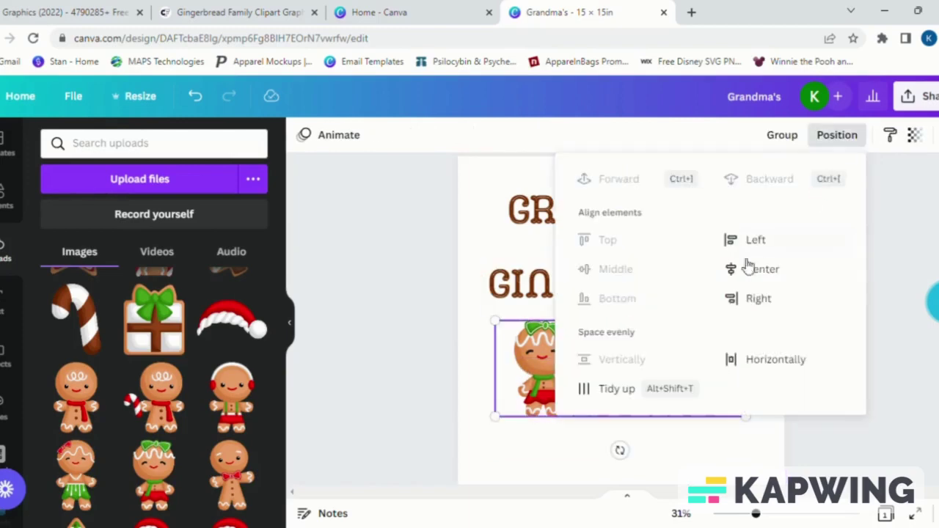
pyautogui.click(679, 394)
pyautogui.click(424, 325)
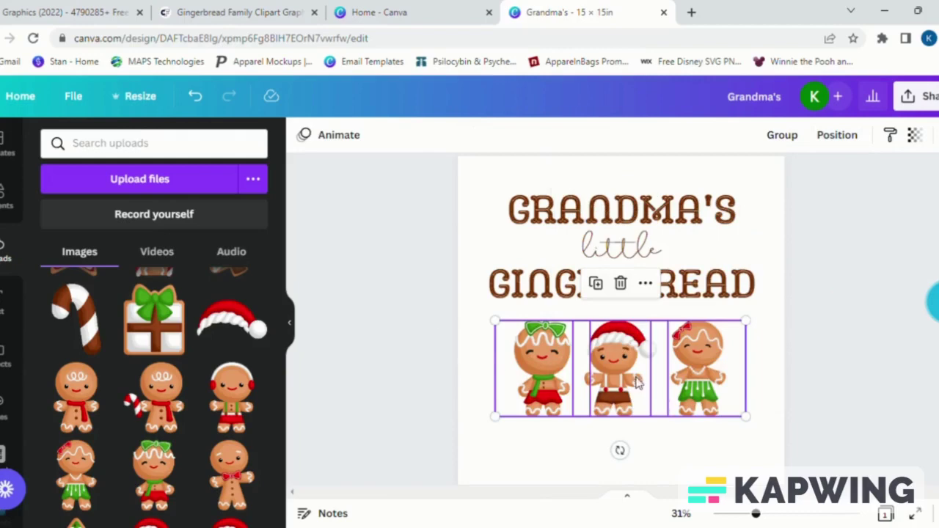
pyautogui.moveTo(638, 381); pyautogui.dragTo(642, 380)
pyautogui.click(829, 399)
# - Duplicate the "little" text, replace the copy with a child's name at size 64.9, and place it below the green-bow girl
pyautogui.click(627, 286)
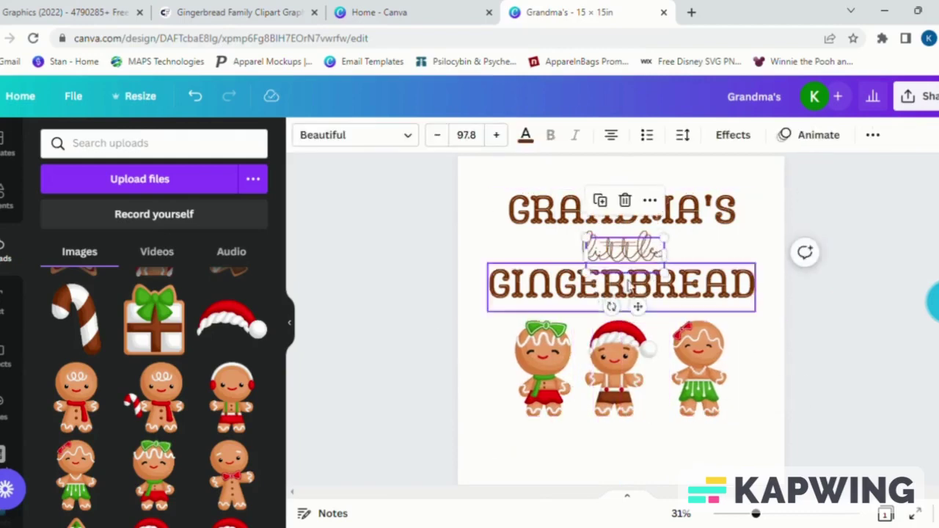
pyautogui.moveTo(627, 286); pyautogui.dragTo(608, 463)
pyautogui.doubleClick(567, 453)
pyautogui.write('Brandi')
pyautogui.click(649, 461)
pyautogui.click(555, 444)
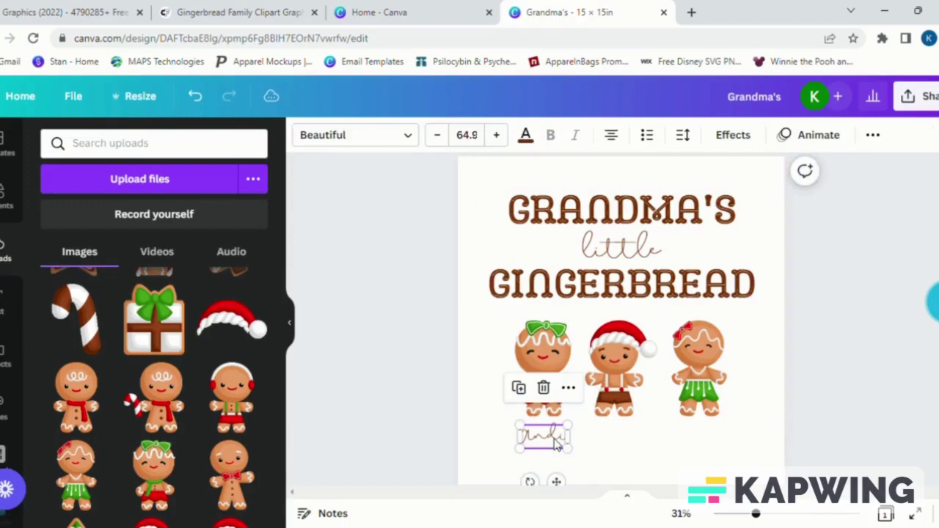
# - Duplicate the name label, place the copy below the gingerbread boy, and replace its text with the second child's name
pyautogui.hotkey('ctrl', 'd')
pyautogui.moveTo(547, 443); pyautogui.dragTo(637, 449)
pyautogui.doubleClick(620, 444)
pyautogui.write('Jackson')
pyautogui.click(477, 416)
pyautogui.click(624, 445)
pyautogui.click(713, 455)
# - Duplicate the first name label again, place the copy below the red-bow girl, and enter the third child's name
pyautogui.click(556, 444)
pyautogui.hotkey('ctrl', 'd')
pyautogui.moveTo(556, 444); pyautogui.dragTo(712, 445)
pyautogui.doubleClick(708, 441)
pyautogui.write('Miya')
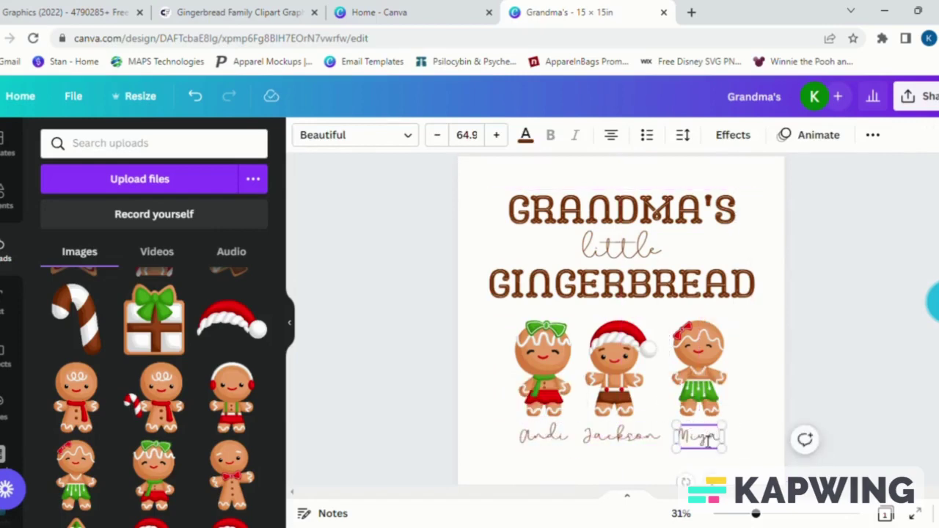
pyautogui.click(820, 424)
# - Space the three name labels below the figures evenly
pyautogui.moveTo(836, 464); pyautogui.dragTo(520, 426)
pyautogui.click(872, 135)
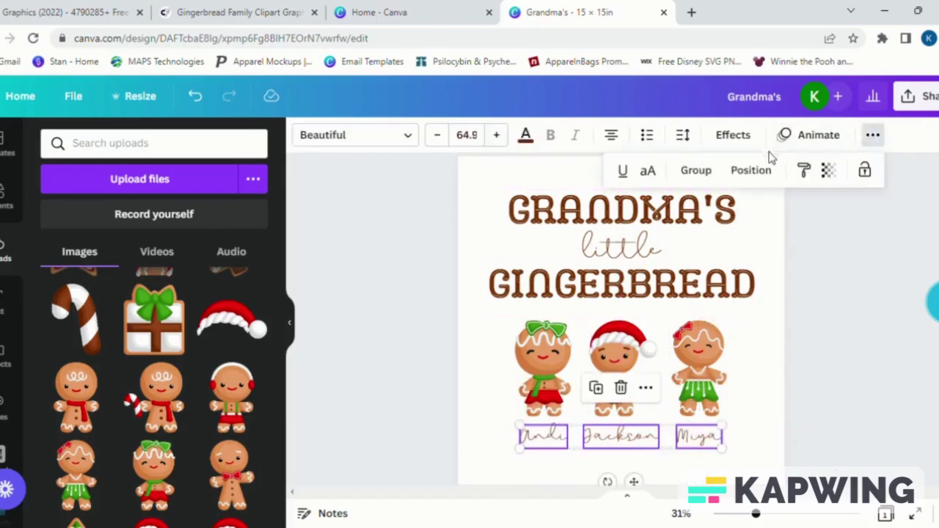
pyautogui.click(750, 170)
pyautogui.click(851, 365)
pyautogui.click(741, 456)
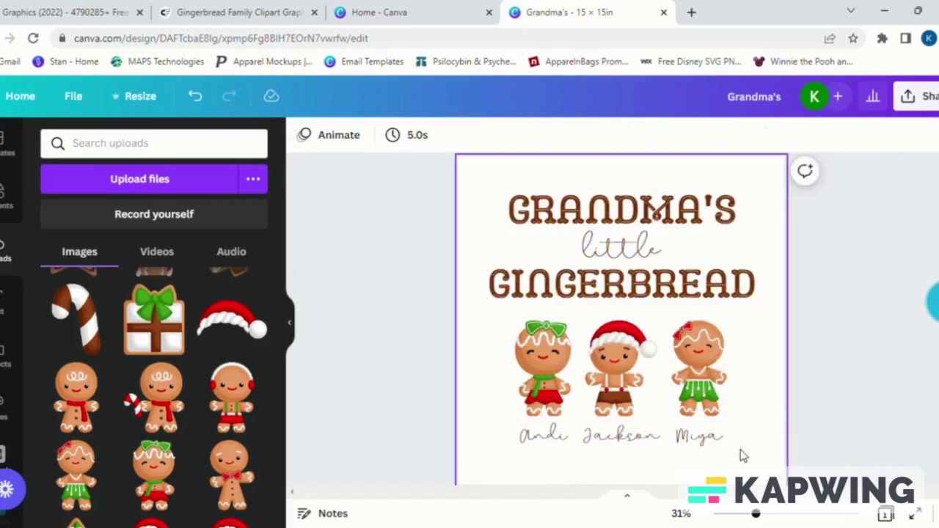
# - Nudge the gingerbread boy and the name below him slightly to the right
pyautogui.click(637, 385)
pyautogui.hotkey('shift', 'Right')
pyautogui.click(635, 438)
pyautogui.hotkey('shift', 'Right')
pyautogui.click(842, 423)
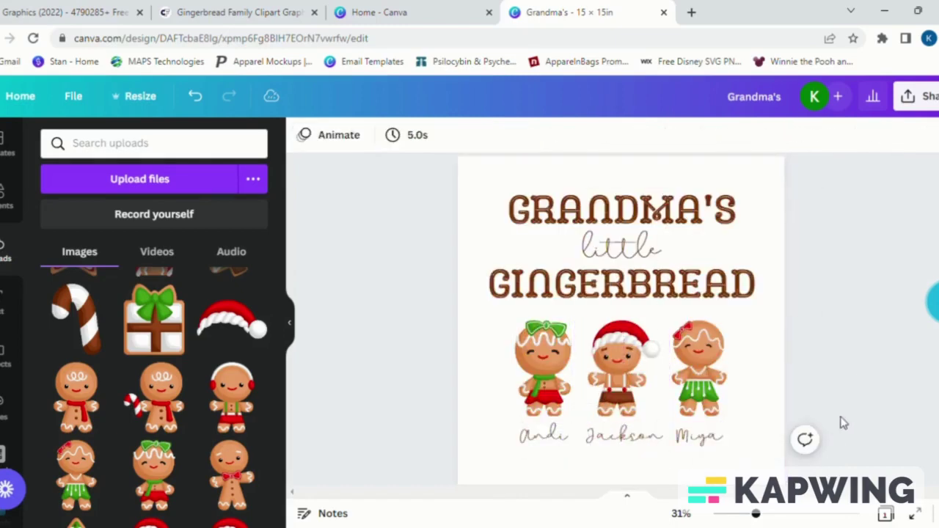
# - Group the three gingerbread figures together with their name labels
pyautogui.moveTo(838, 460); pyautogui.dragTo(458, 320)
pyautogui.click(873, 138)
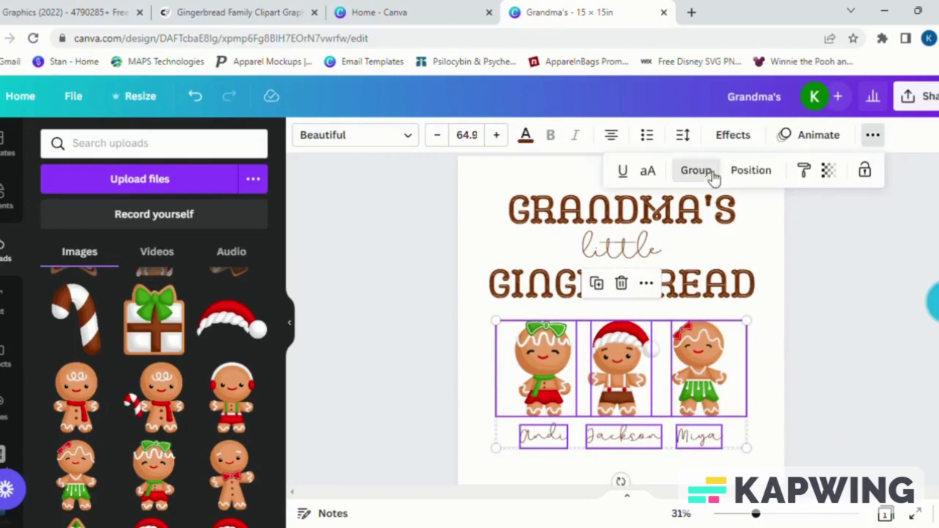
pyautogui.click(698, 168)
pyautogui.click(835, 404)
# - Group the GRANDMA'S, little and GINGERBREAD text lines
pyautogui.moveTo(460, 181); pyautogui.dragTo(758, 314)
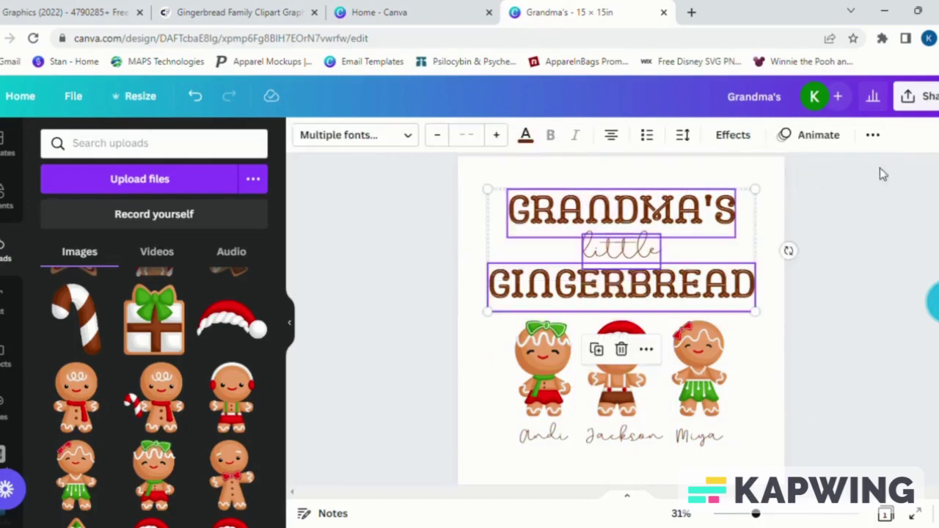
pyautogui.click(873, 135)
pyautogui.click(698, 169)
pyautogui.click(476, 236)
# - Add the green-iced Christmas tree cookie from the uploads, shrink it, and place it just right of "little"
pyautogui.scroll(-1, 564, 342)
pyautogui.scroll(1, 565, 345)
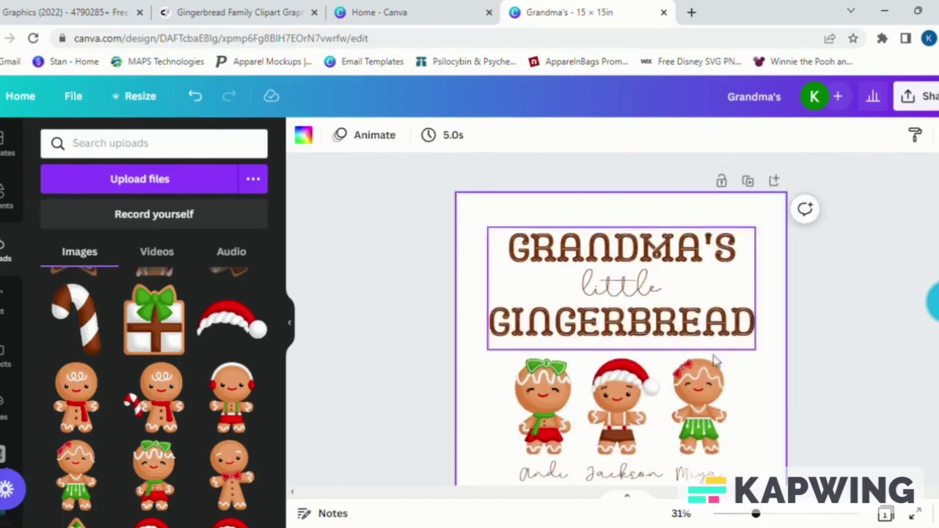
pyautogui.scroll(-5, 136, 361)
pyautogui.scroll(-6, 135, 361)
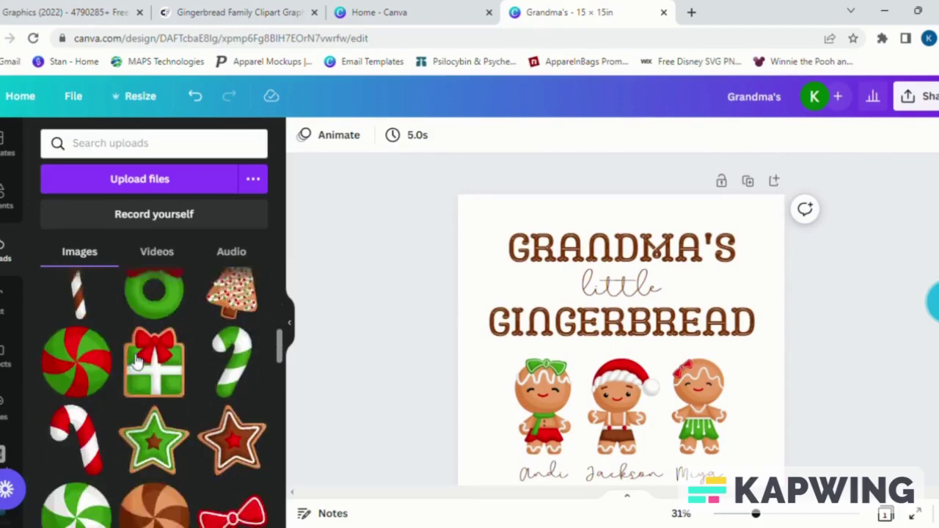
pyautogui.scroll(5, 136, 361)
pyautogui.scroll(5, 136, 361)
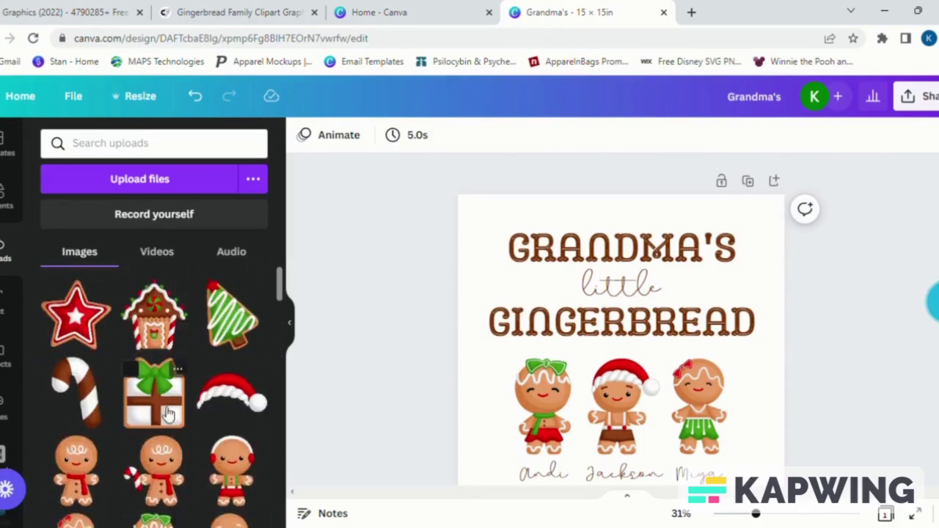
pyautogui.click(220, 336)
pyautogui.moveTo(499, 481); pyautogui.dragTo(710, 348)
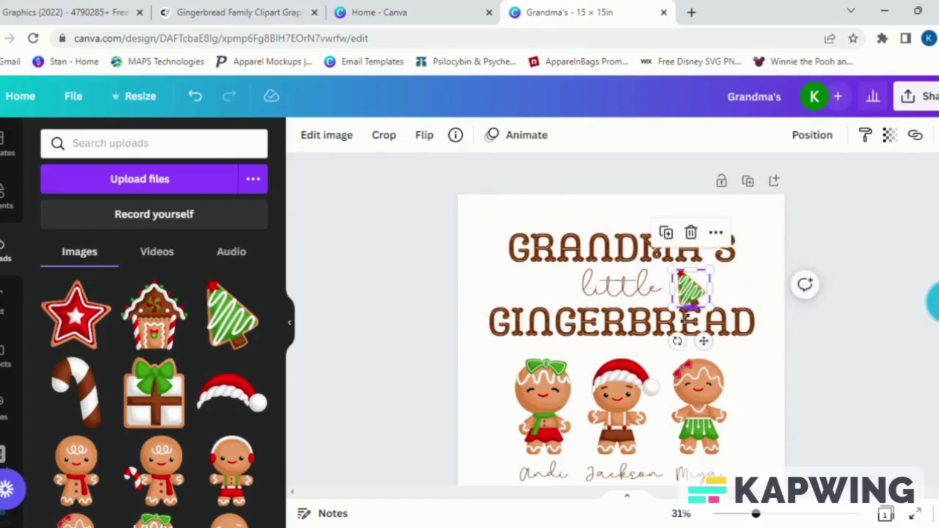
pyautogui.moveTo(674, 307); pyautogui.dragTo(689, 309)
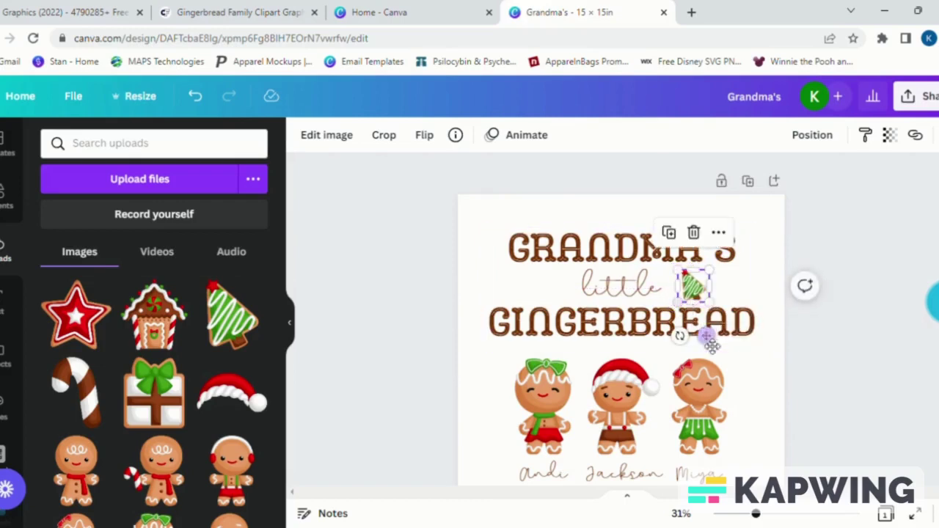
pyautogui.moveTo(710, 347); pyautogui.dragTo(714, 344)
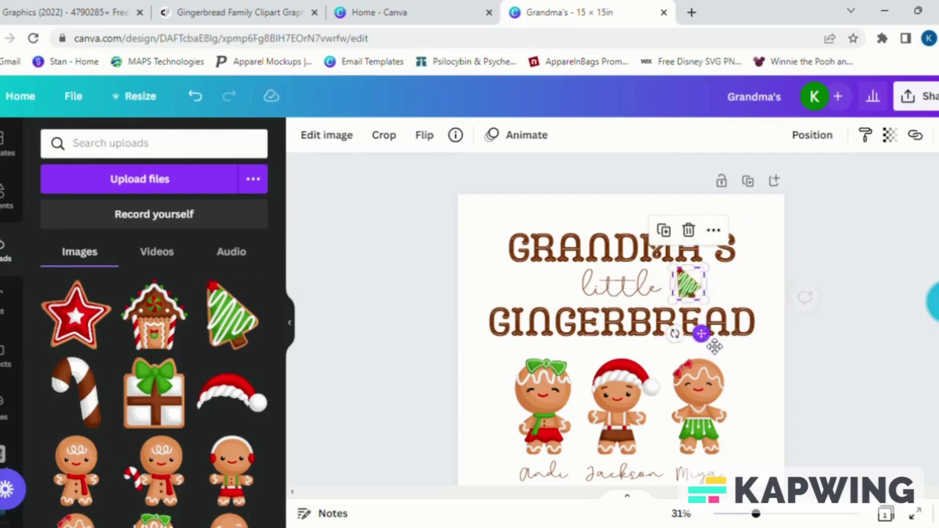
pyautogui.click(855, 386)
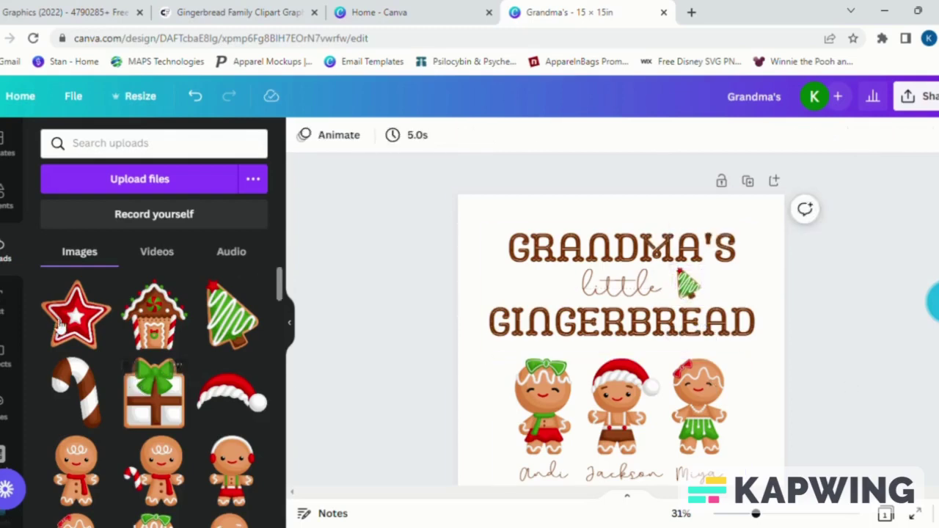
# - Add the tree cookie with coloured sprinkles and red star, shrink it to match, and place it left of "little"
pyautogui.scroll(-5, 121, 360)
pyautogui.scroll(5, 129, 382)
pyautogui.scroll(-1, 141, 408)
pyautogui.scroll(-5, 141, 409)
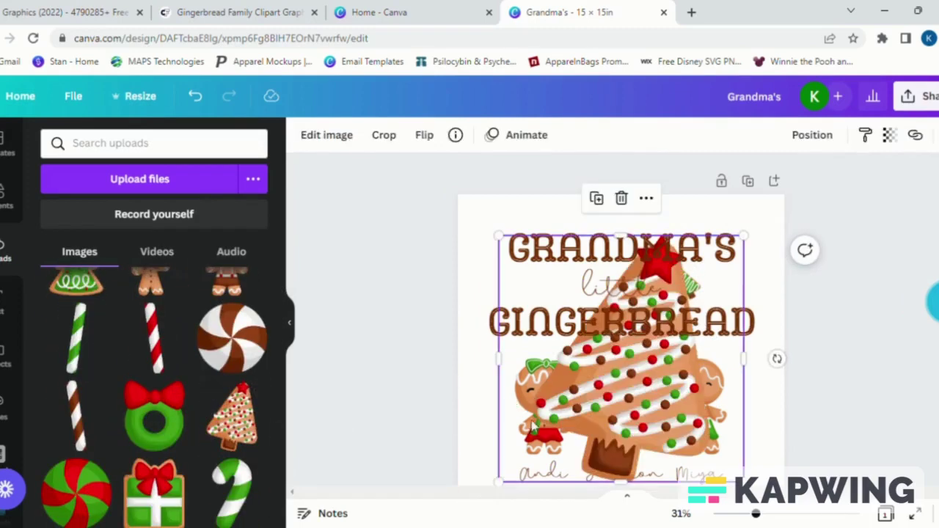
pyautogui.moveTo(506, 490); pyautogui.dragTo(569, 349)
pyautogui.moveTo(574, 311); pyautogui.dragTo(562, 301)
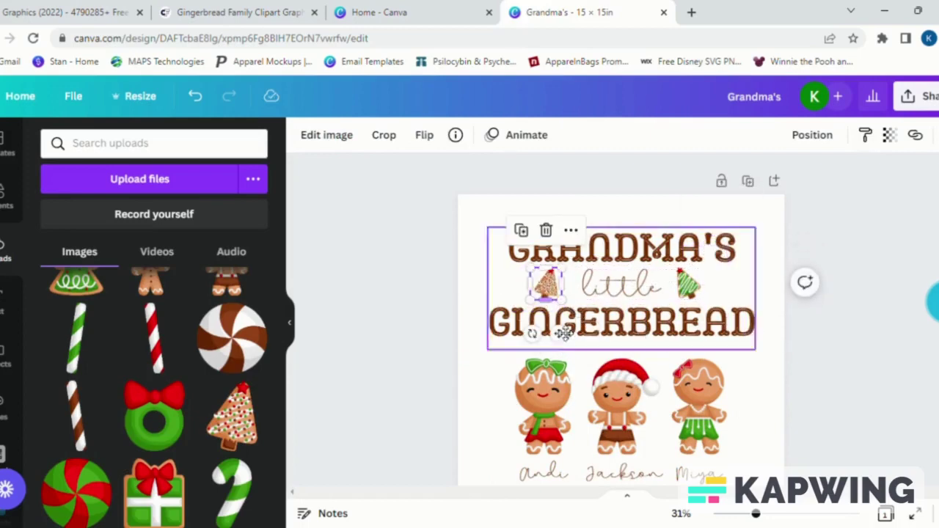
pyautogui.moveTo(564, 334); pyautogui.dragTo(580, 344)
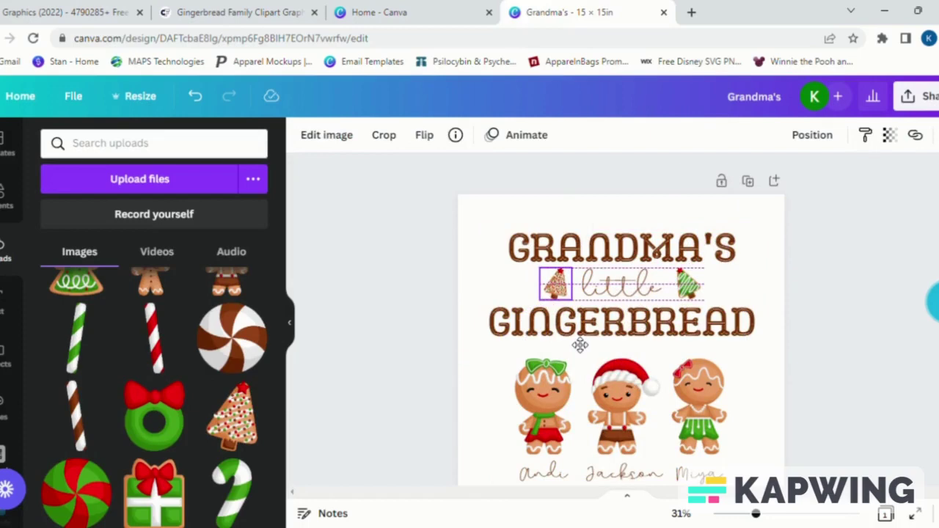
pyautogui.click(871, 387)
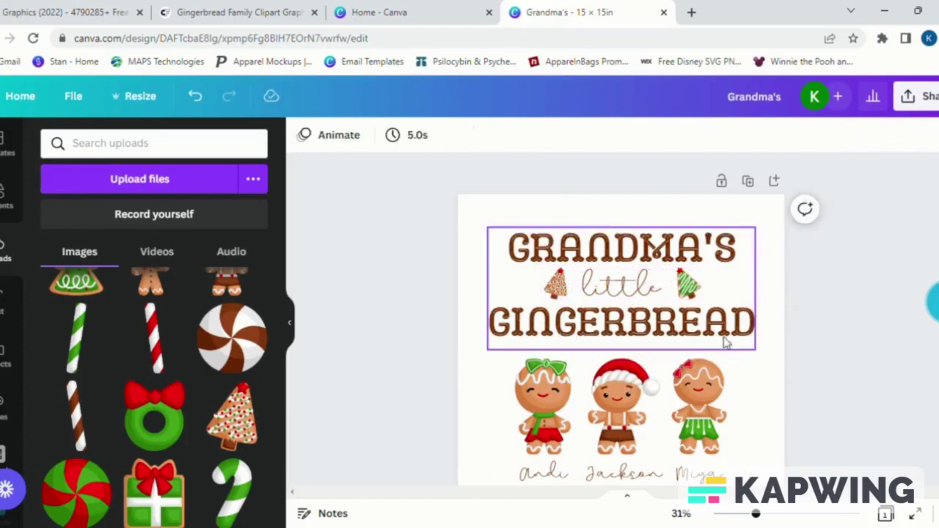
# - Add the green star cookie, shrink it to about 1.2 × 1.2 in, and place it left of the sprinkled tree
pyautogui.scroll(-2, 114, 366)
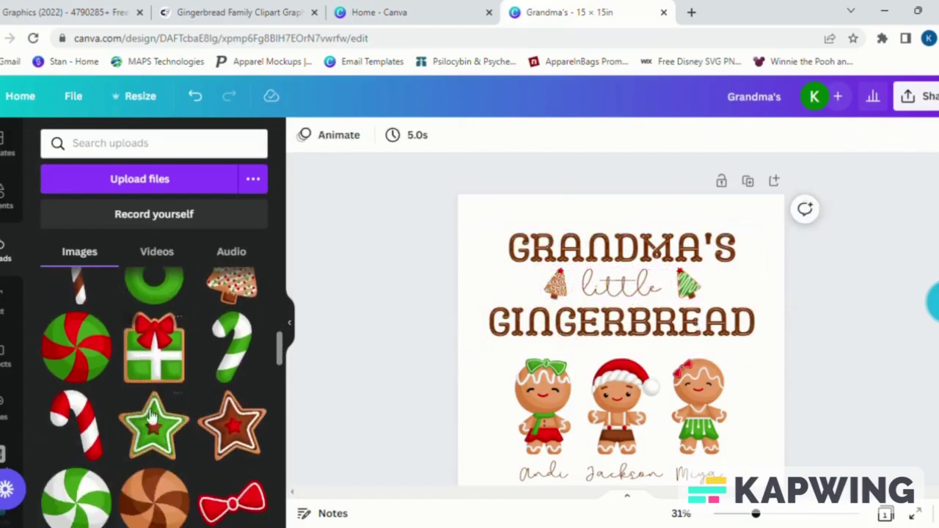
pyautogui.scroll(-1, 506, 459)
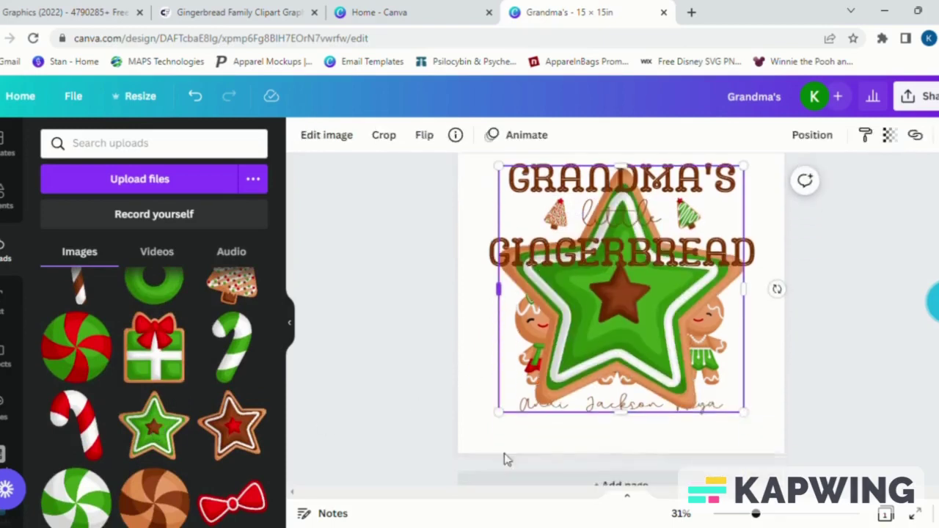
pyautogui.moveTo(509, 416); pyautogui.dragTo(706, 210)
pyautogui.scroll(1, 710, 272)
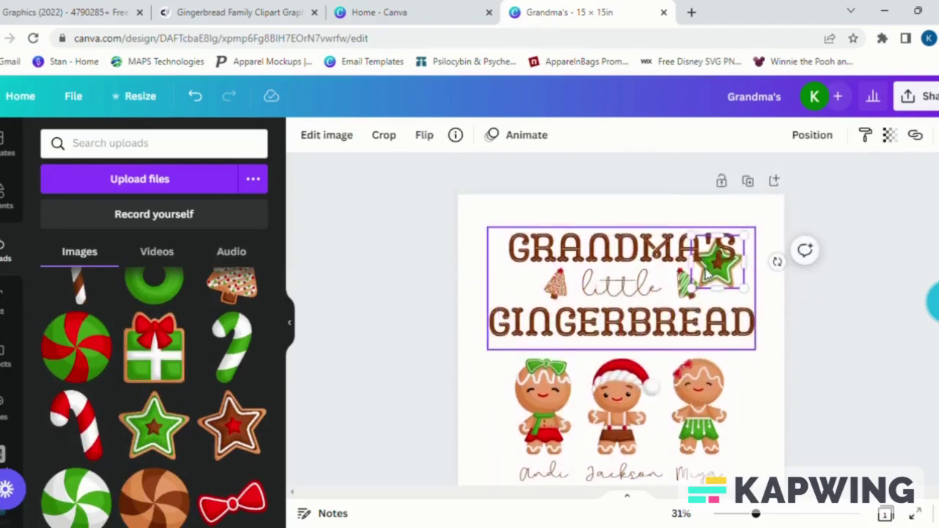
pyautogui.moveTo(688, 288); pyautogui.dragTo(719, 263)
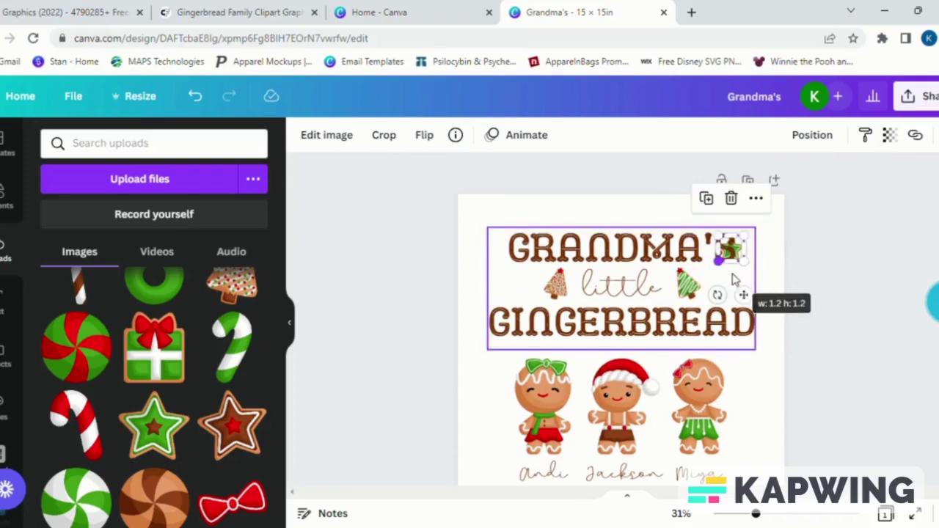
pyautogui.moveTo(756, 306); pyautogui.dragTo(555, 341)
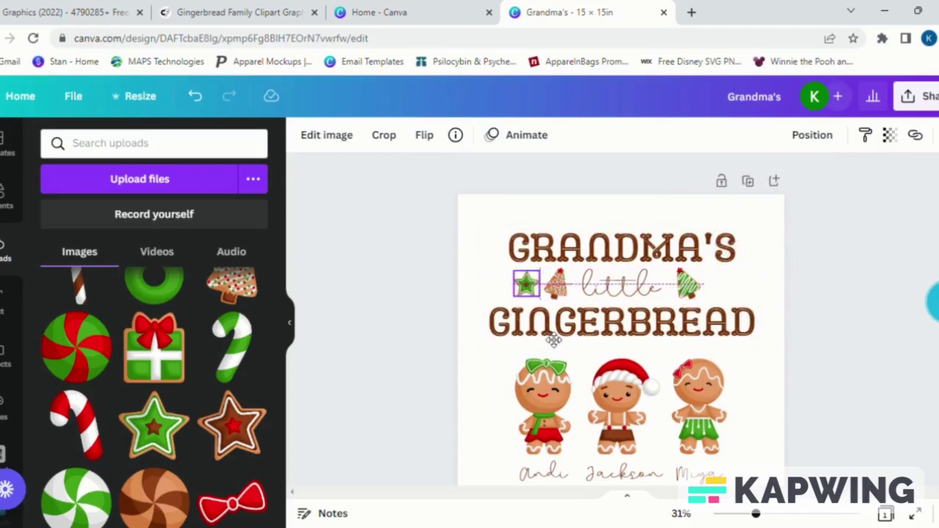
# - Add the brown star cookie with red centre, shrink it to the green star's size, and place it right of the green tree
pyautogui.scroll(-1, 229, 371)
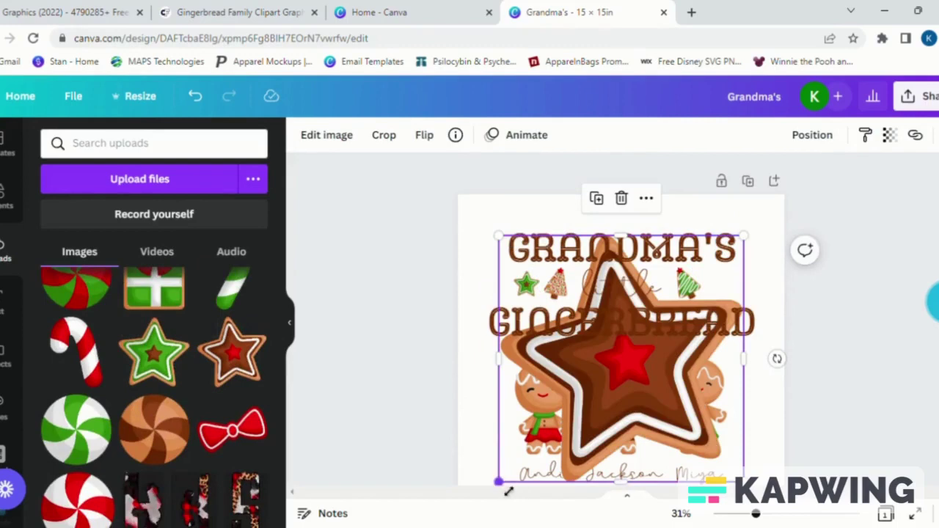
pyautogui.moveTo(508, 491); pyautogui.dragTo(701, 297)
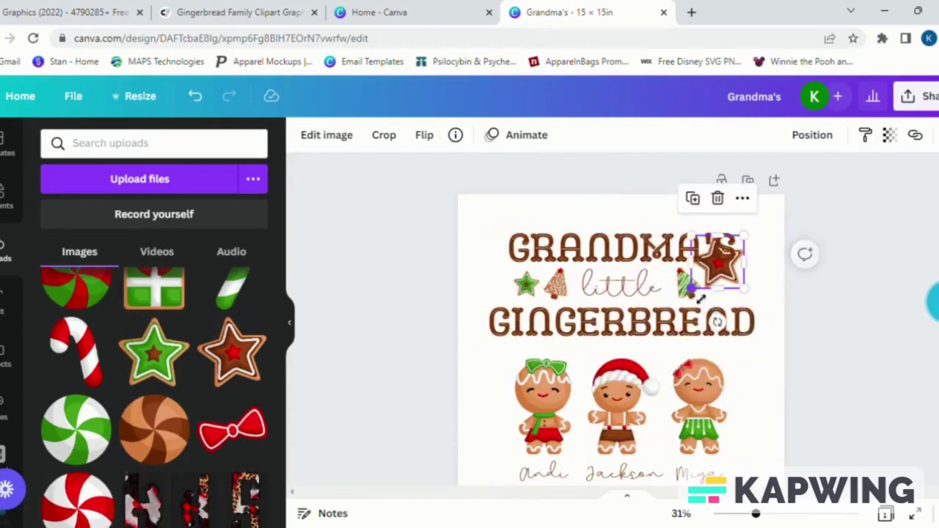
pyautogui.moveTo(693, 238); pyautogui.dragTo(727, 275)
pyautogui.moveTo(734, 325); pyautogui.dragTo(747, 345)
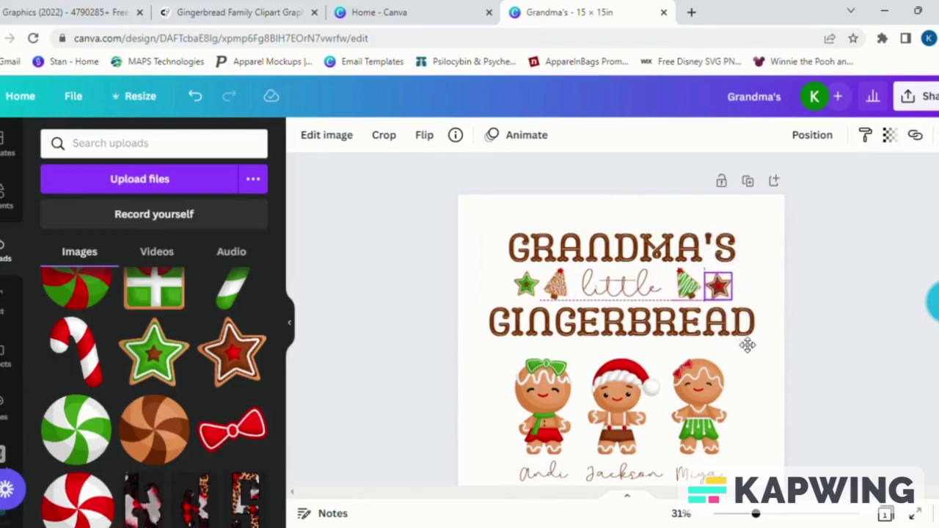
pyautogui.click(887, 354)
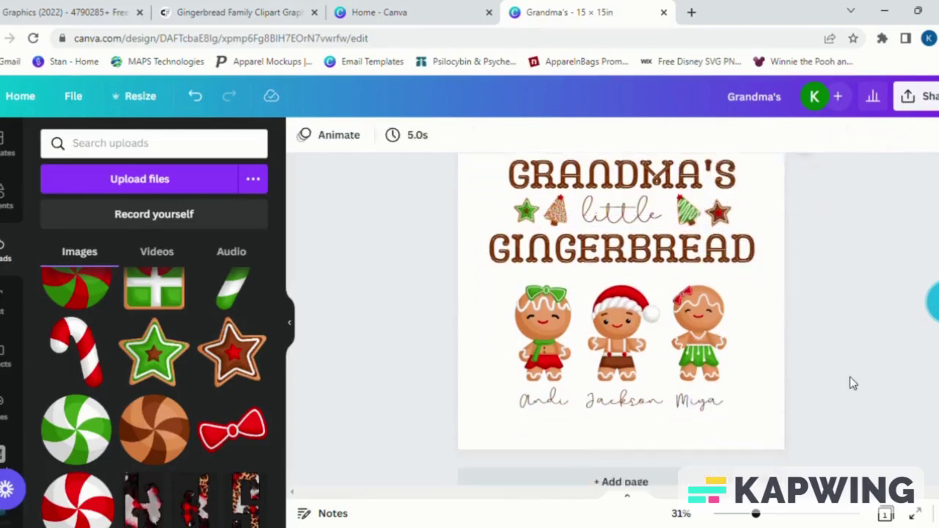
# - Download the design as a 2,000 × 2,000 px PNG with a transparent background
pyautogui.click(917, 96)
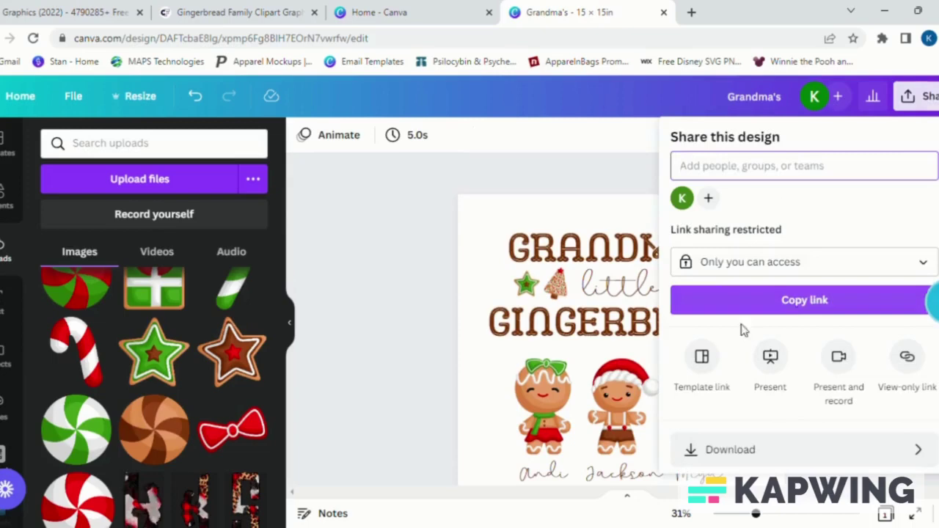
pyautogui.scroll(-1, 743, 345)
pyautogui.scroll(-1, 740, 367)
pyautogui.click(734, 388)
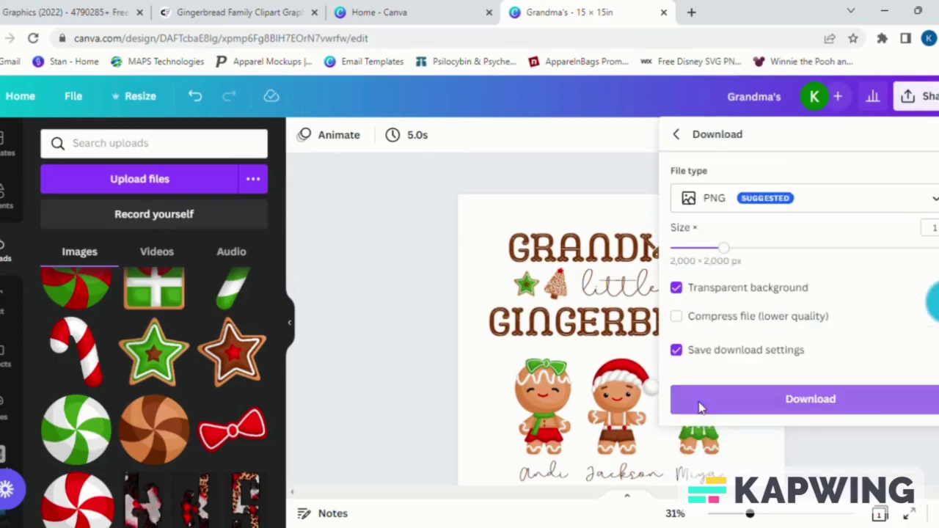
pyautogui.click(704, 409)
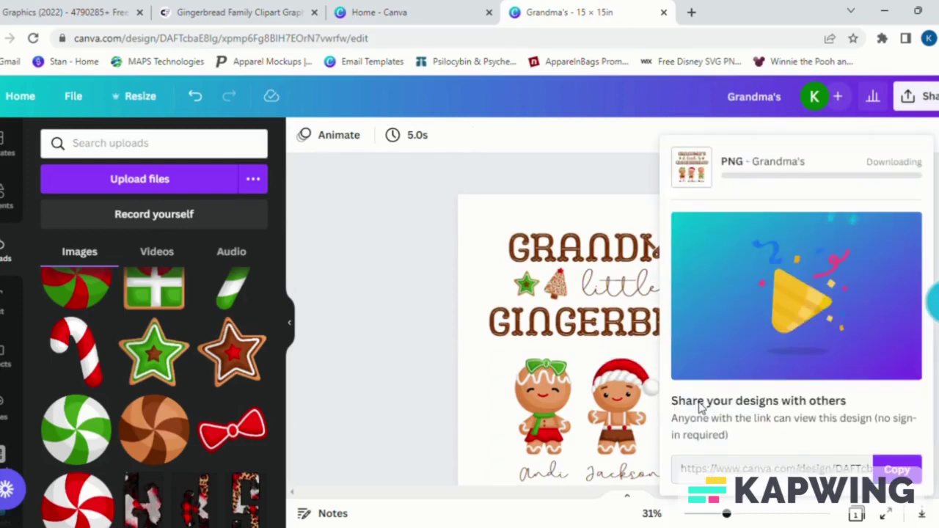